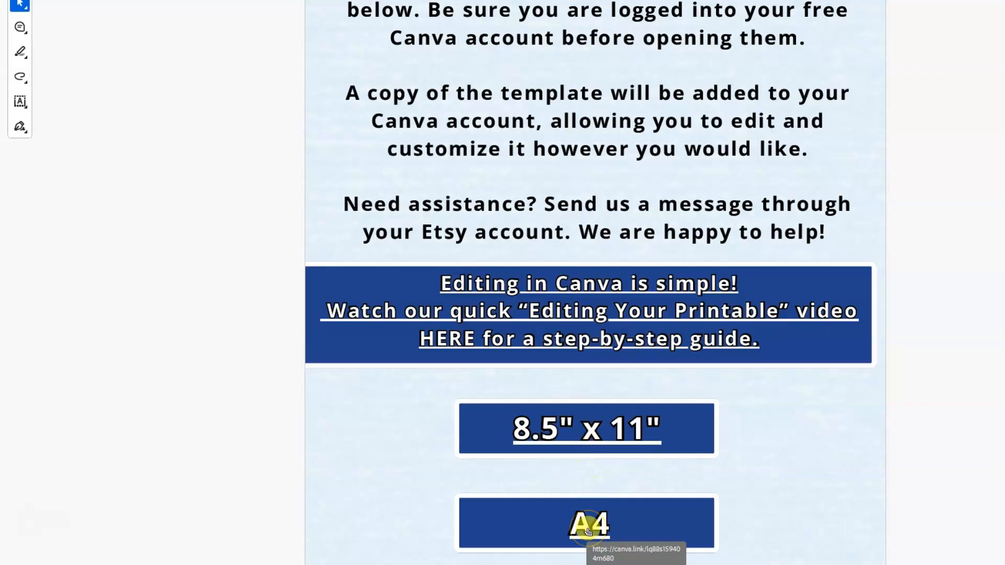
- Open the 8.5" x 11" Fathers Day pastor certificate template as an editable copy
{"action": "left_click", "coordinate": [590, 433]}
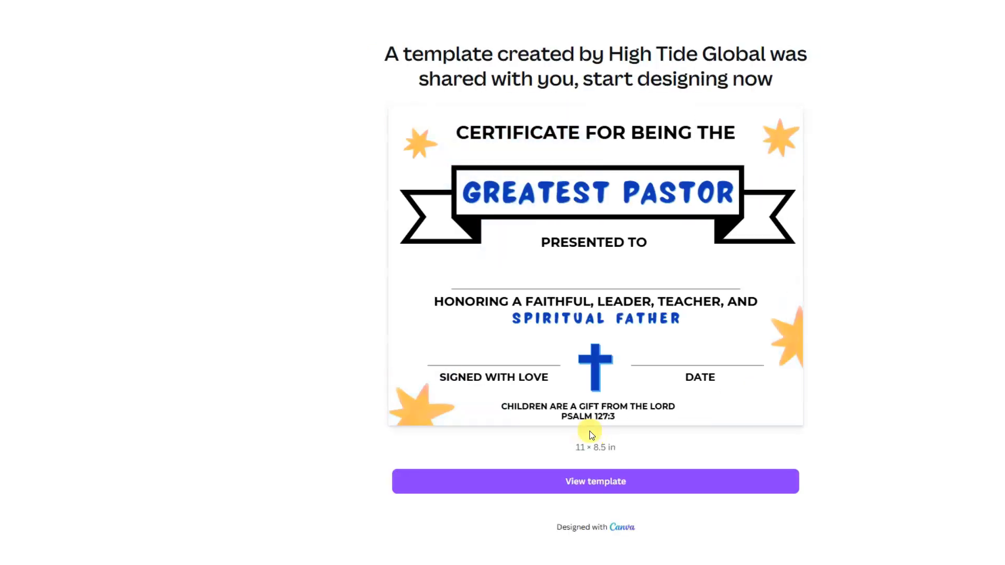
{"action": "left_click", "coordinate": [611, 484]}
{"action": "left_click", "coordinate": [612, 483]}
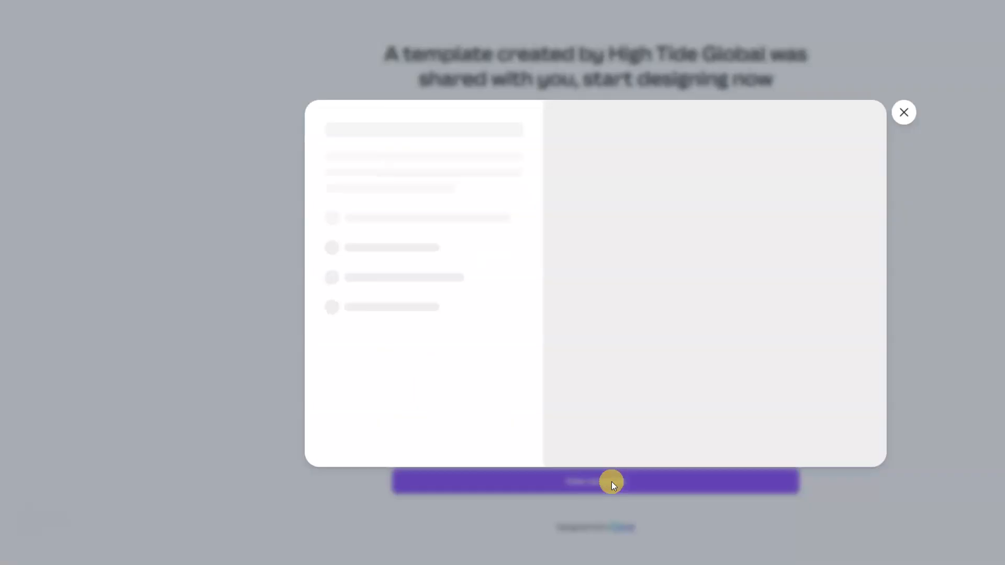
{"action": "left_click", "coordinate": [463, 214]}
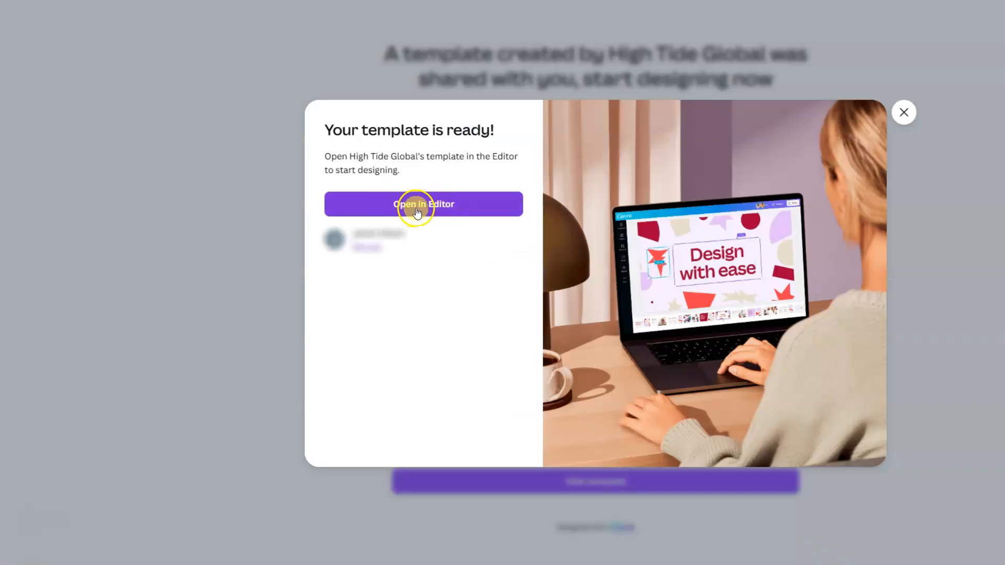
{"action": "left_click", "coordinate": [416, 210]}
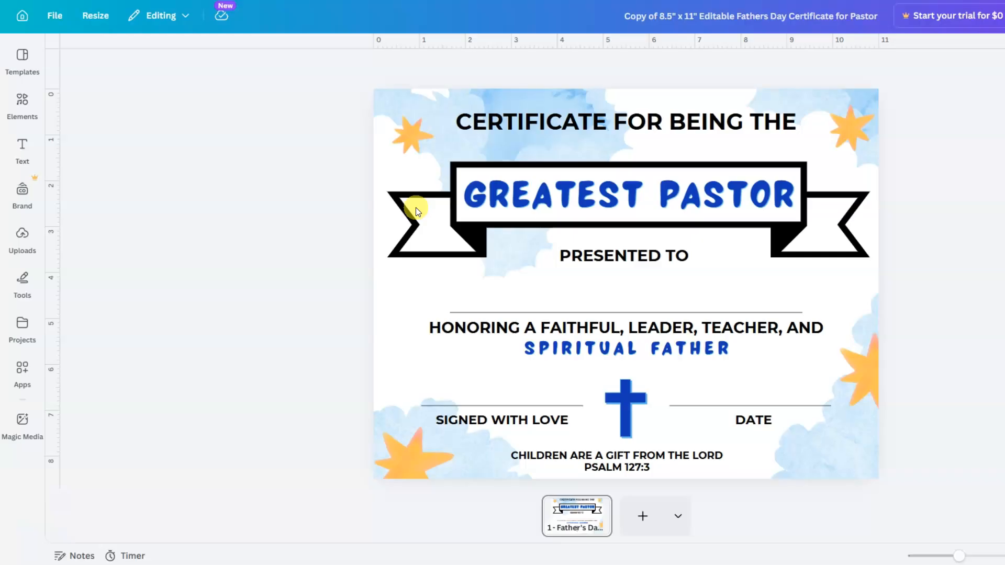
- Delete the watercolour cloud background and search Elements for 'cloud background'
{"action": "left_click", "coordinate": [391, 304]}
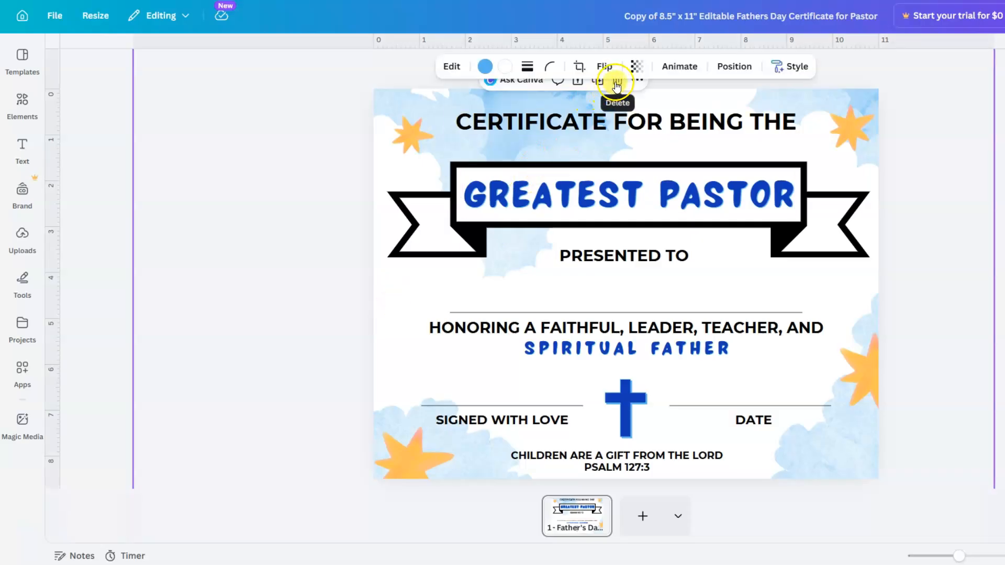
{"action": "left_click", "coordinate": [616, 84]}
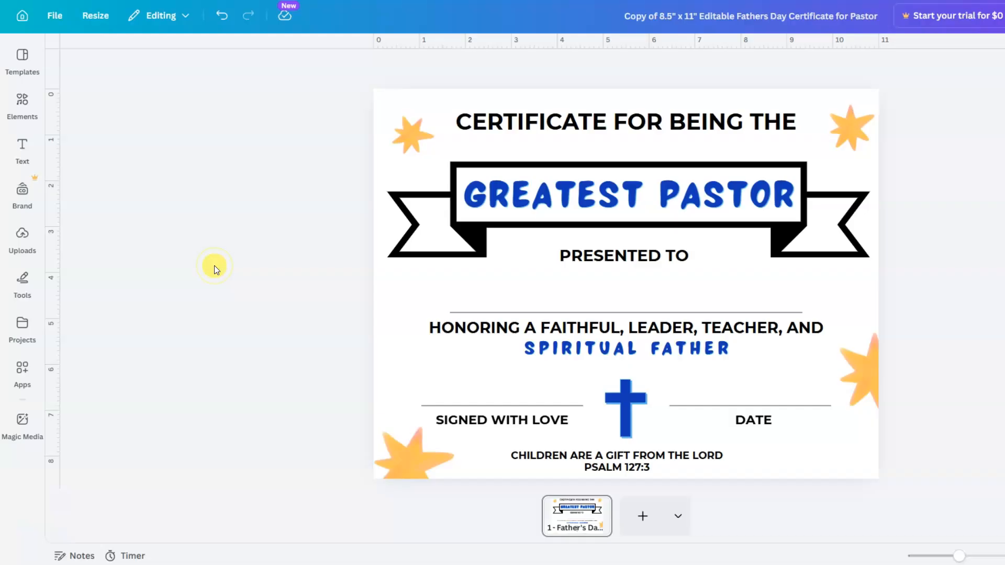
{"action": "left_click", "coordinate": [24, 102]}
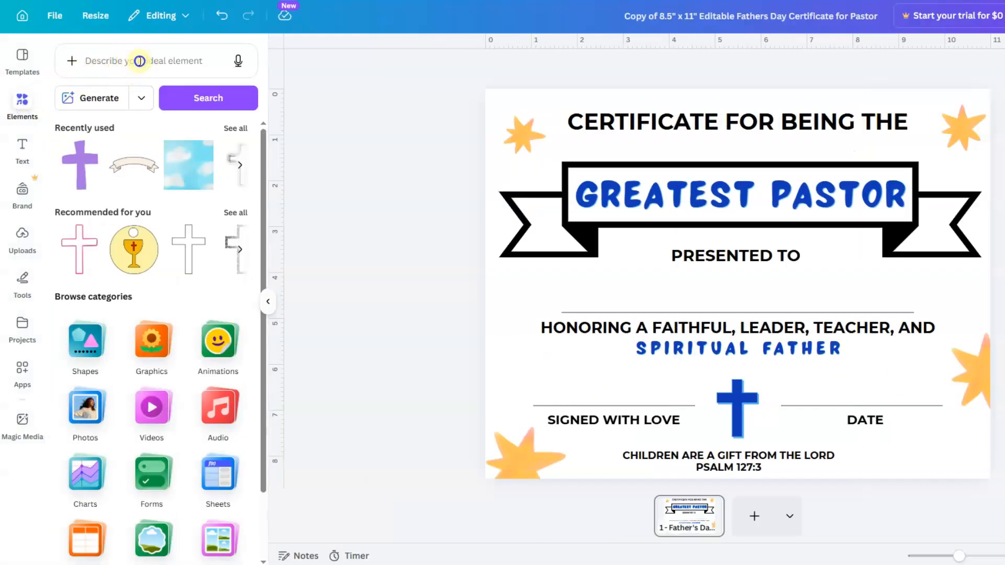
{"action": "left_click", "coordinate": [140, 61]}
{"action": "type", "text": "clou"}
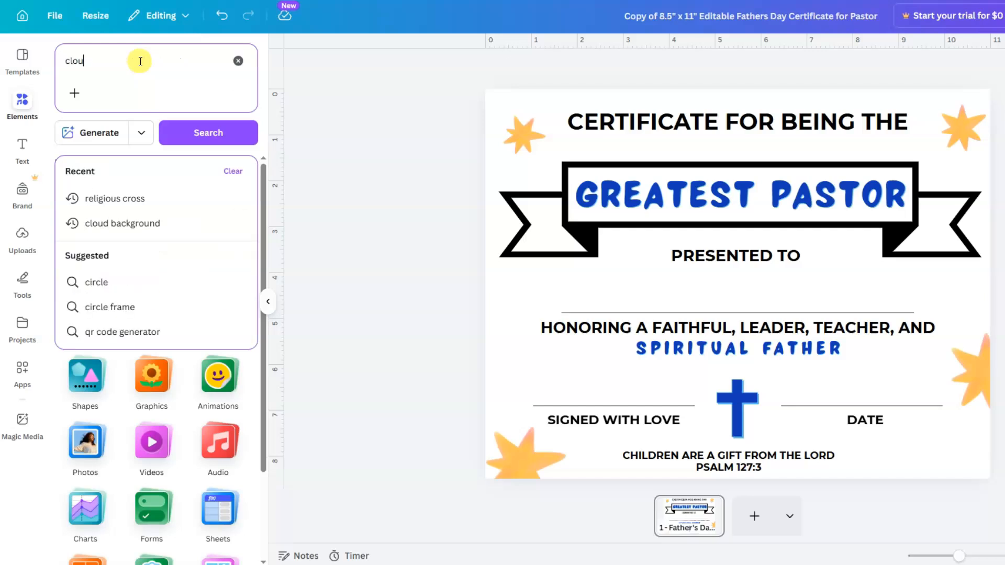
{"action": "type", "text": "d backgrou"}
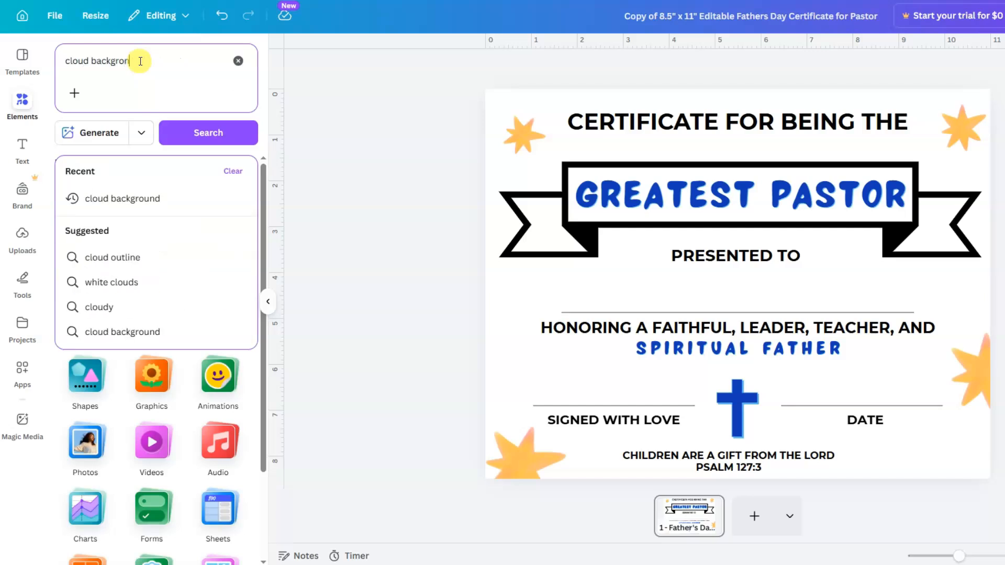
{"action": "type", "text": "nd"}
{"action": "key", "text": "Return"}
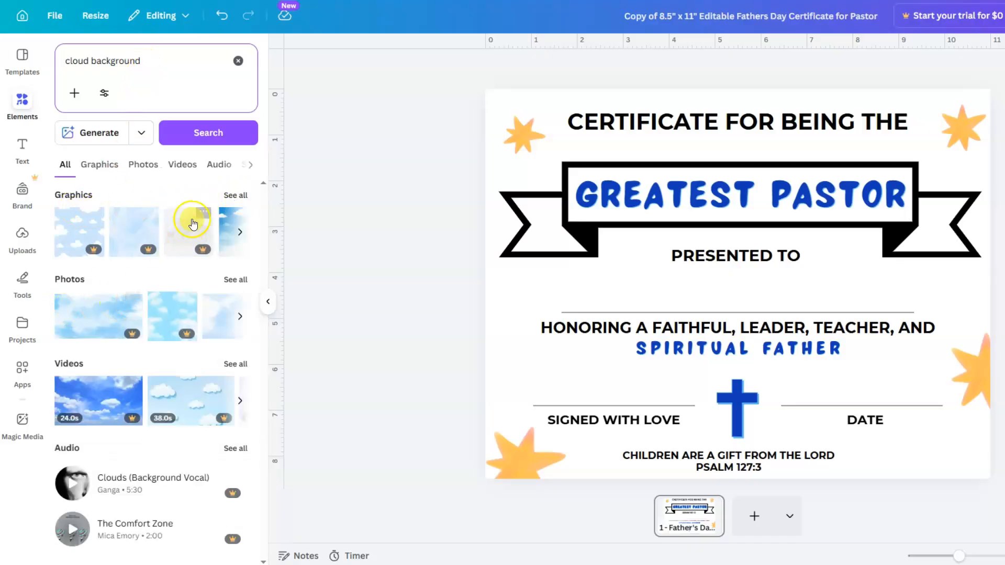
- Add a cloud graphic from the Graphics results and stretch it across the full page
{"action": "left_click", "coordinate": [234, 196]}
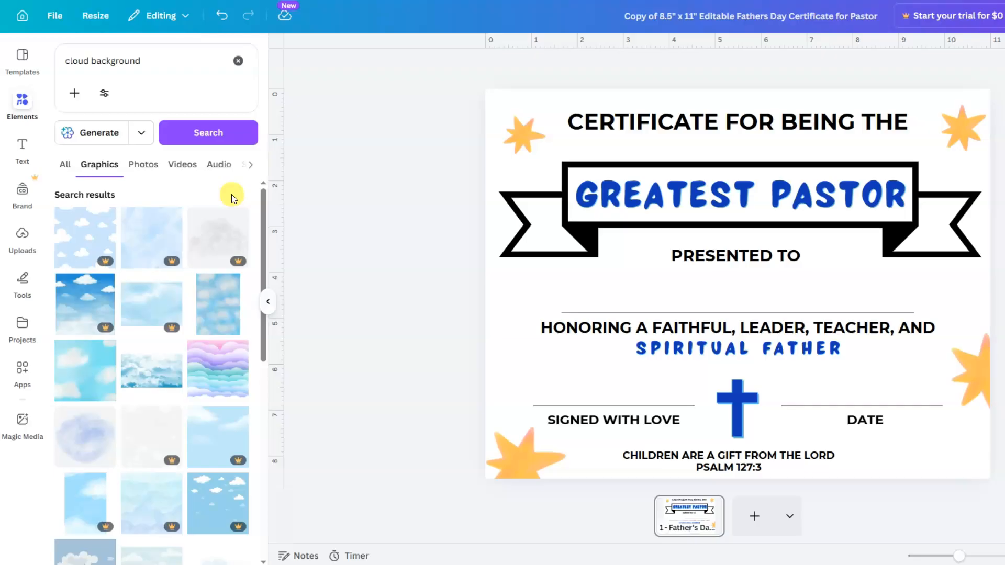
{"action": "mouse_move", "coordinate": [175, 260]}
{"action": "left_click", "coordinate": [86, 370]}
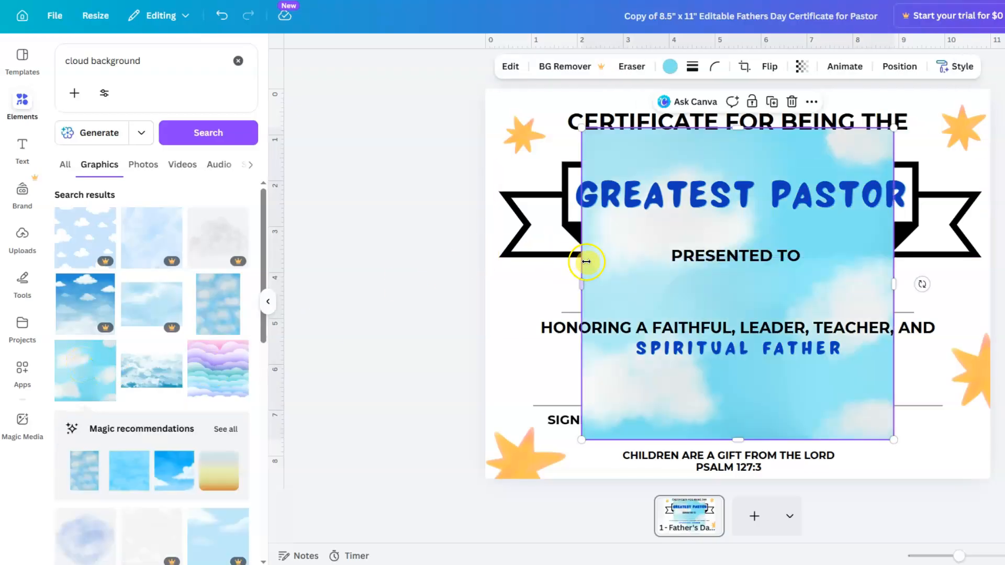
{"action": "left_click_drag", "start_coordinate": [626, 272], "coordinate": [532, 233]}
{"action": "left_click_drag", "start_coordinate": [796, 245], "coordinate": [990, 250]}
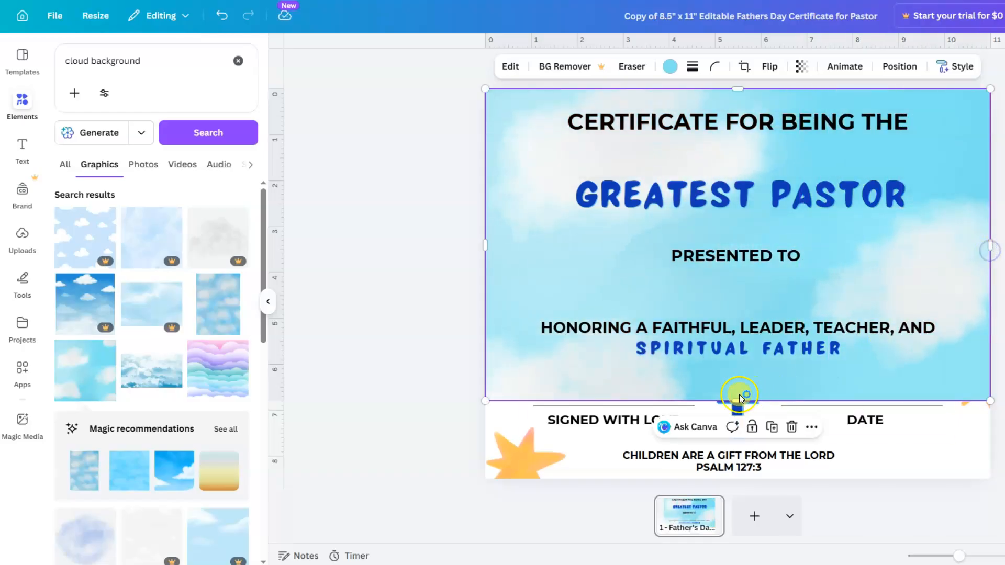
{"action": "left_click_drag", "start_coordinate": [741, 401], "coordinate": [741, 476]}
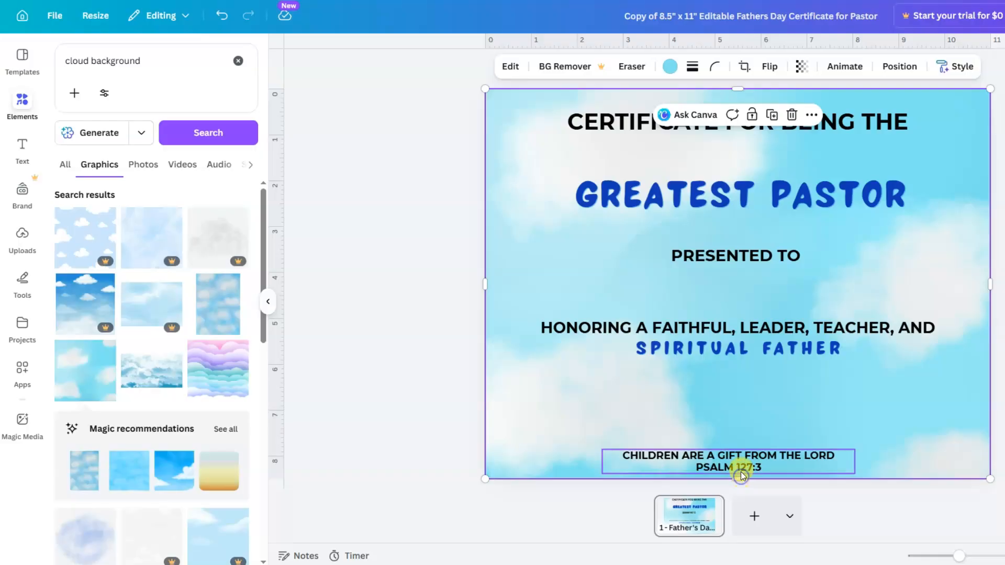
- Tint the cloud graphic Vivid azure and set its transparency to 50
{"action": "left_click", "coordinate": [670, 68]}
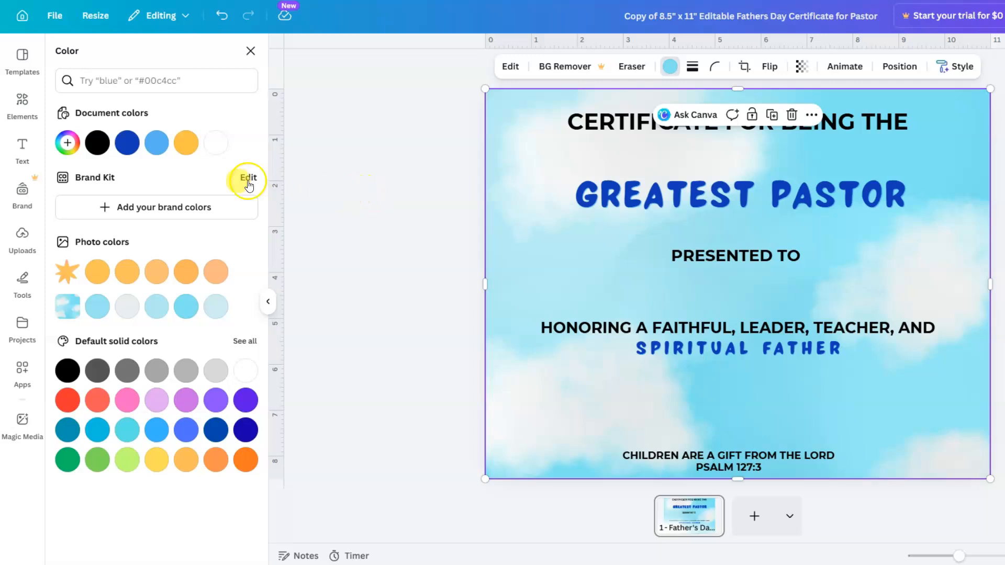
{"action": "left_click", "coordinate": [154, 147]}
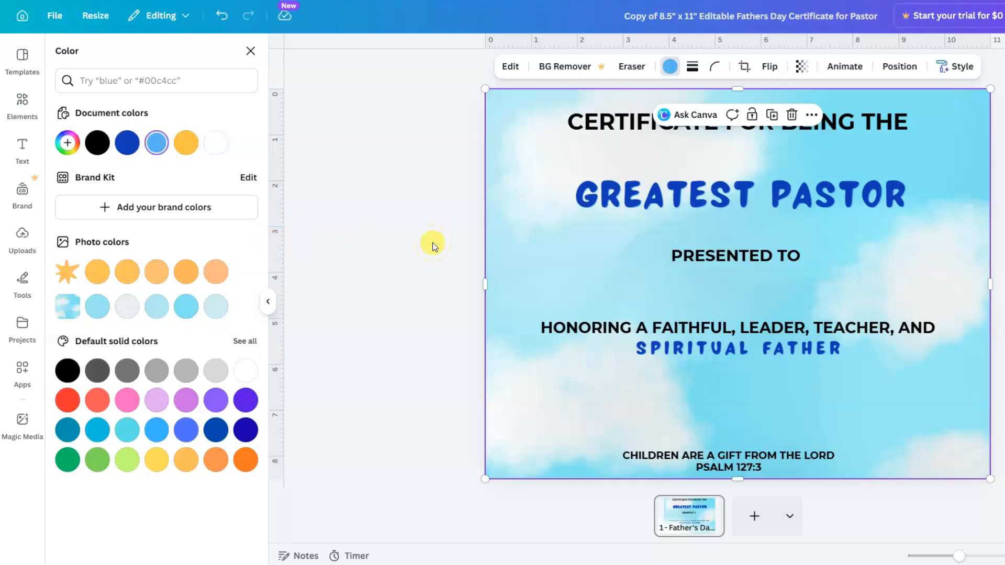
{"action": "left_click", "coordinate": [800, 71]}
{"action": "left_click", "coordinate": [860, 120]}
{"action": "type", "text": "50"}
{"action": "key", "text": "Return"}
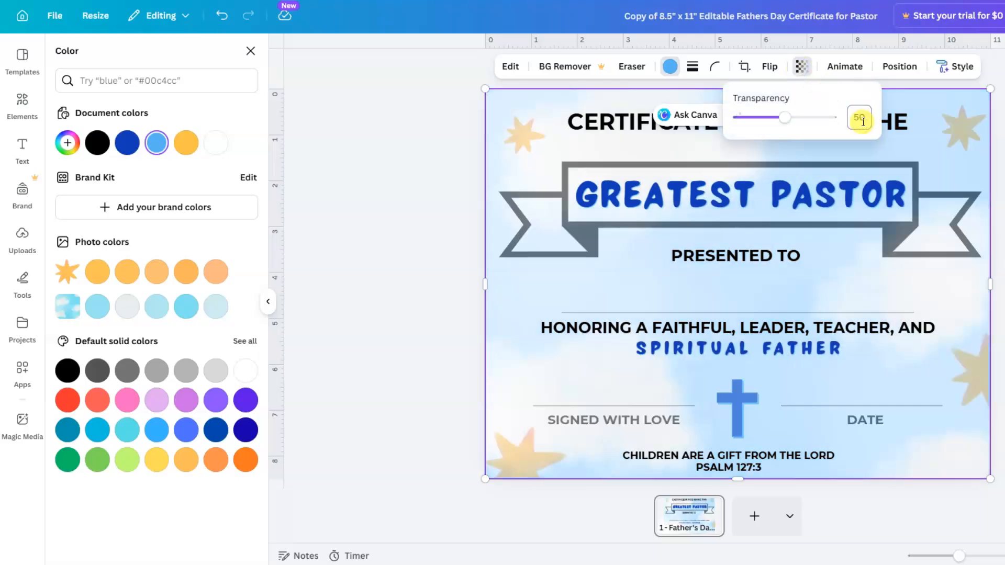
- Send the cloud graphic to the back, behind all certificate content
{"action": "left_click", "coordinate": [899, 66]}
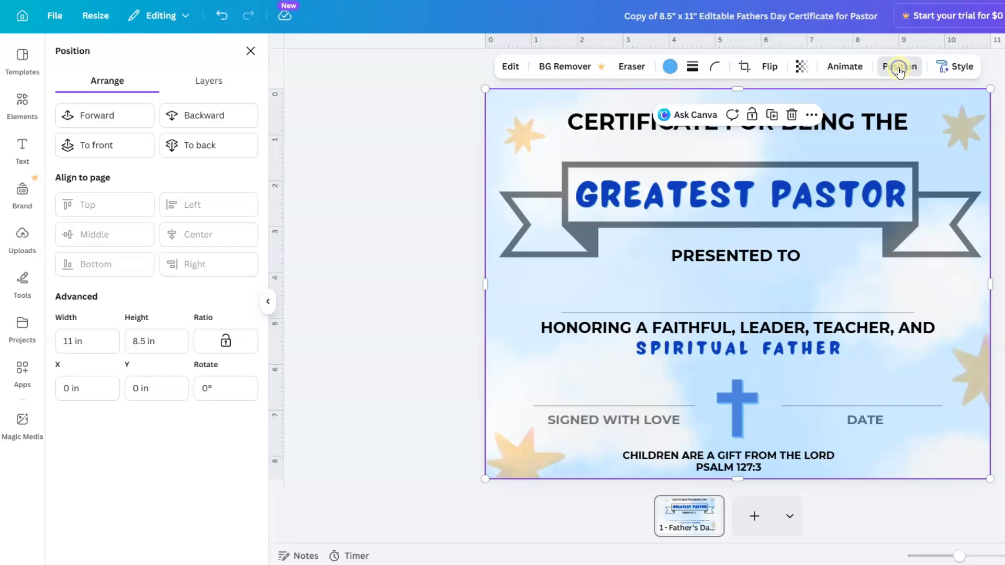
{"action": "left_click", "coordinate": [224, 146]}
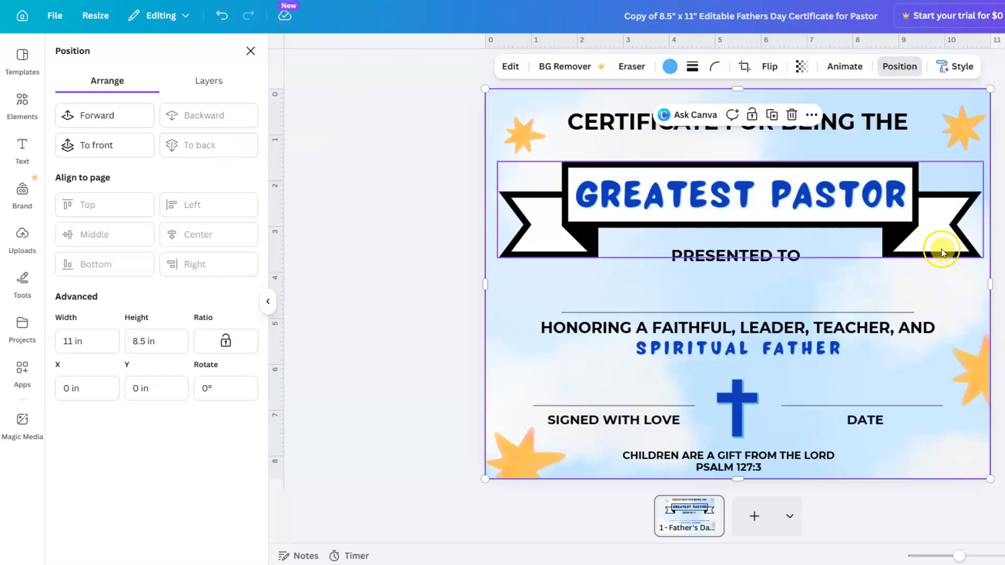
{"action": "key", "text": "Escape"}
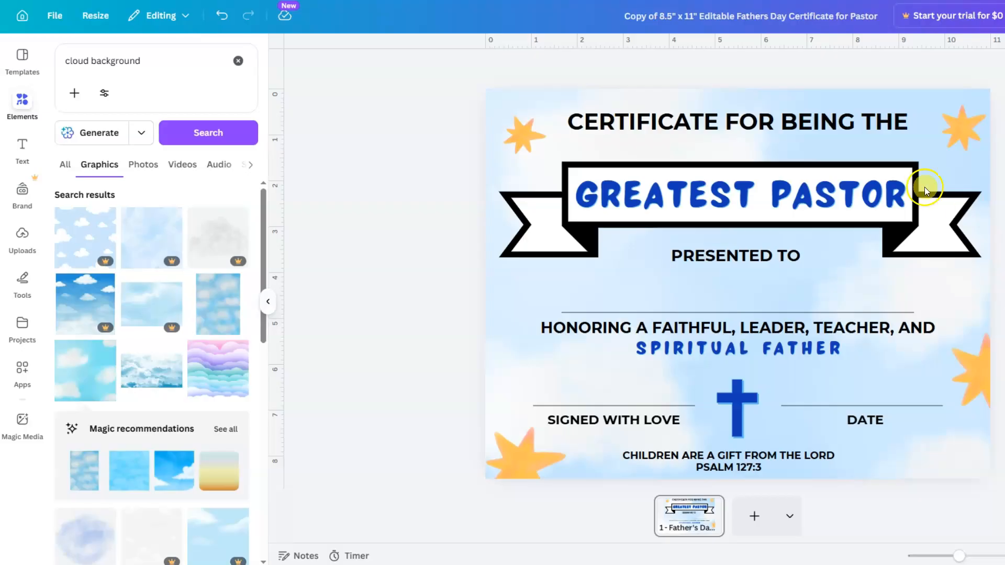
- Set the CERTIFICATE FOR BEING THE heading to Canva Sans and change all Montserrat text to match
{"action": "left_click", "coordinate": [771, 126]}
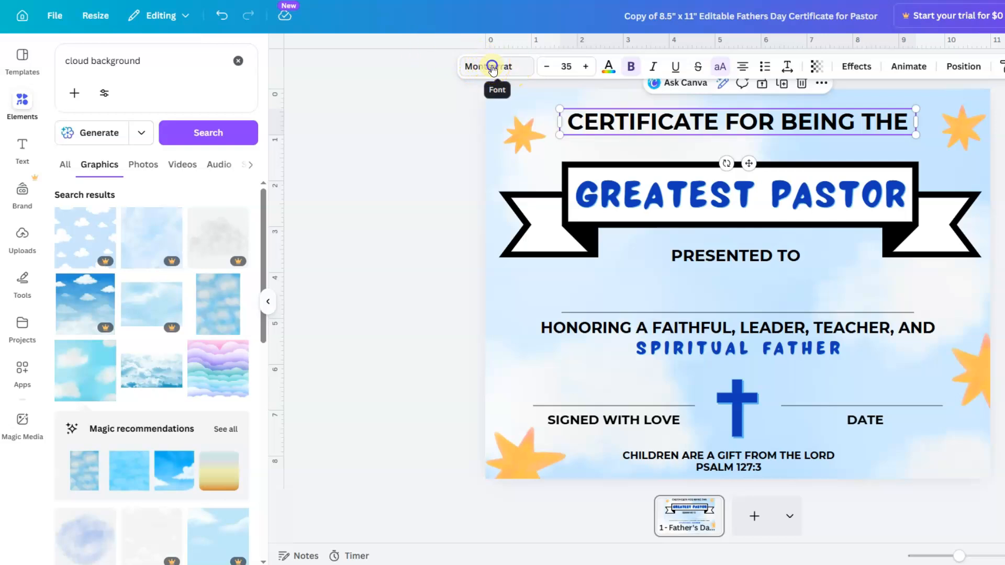
{"action": "left_click", "coordinate": [488, 66]}
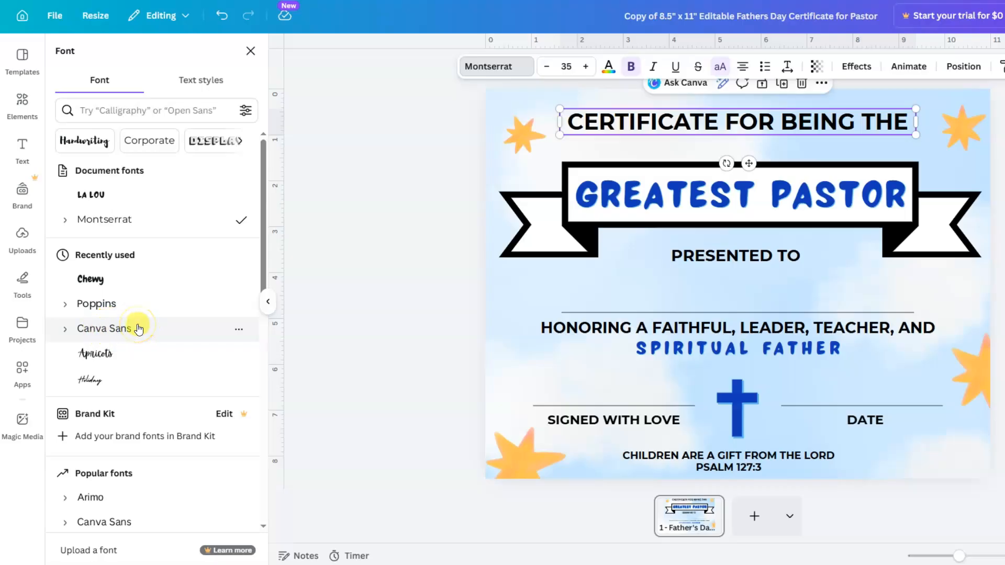
{"action": "left_click", "coordinate": [165, 108]}
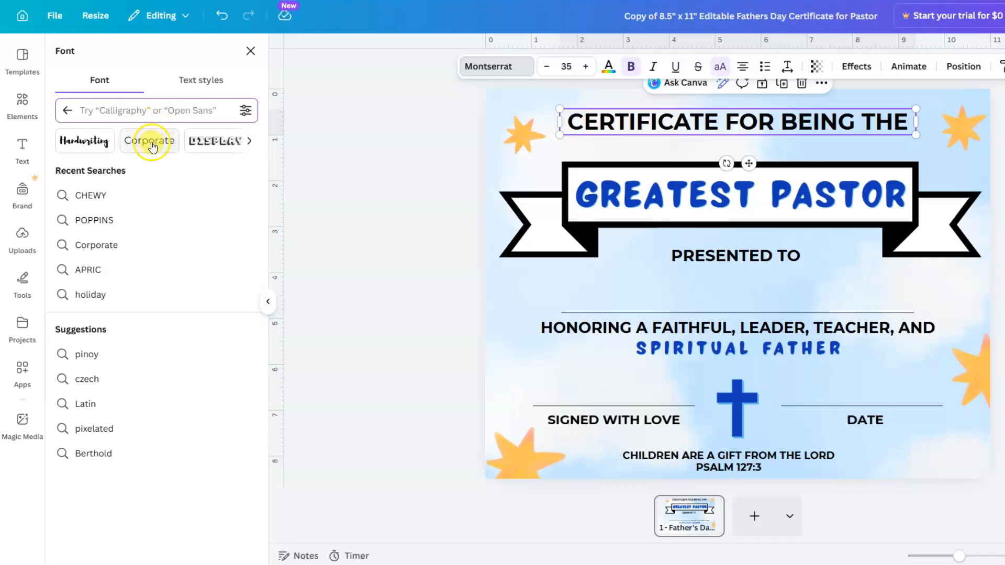
{"action": "left_click", "coordinate": [246, 142]}
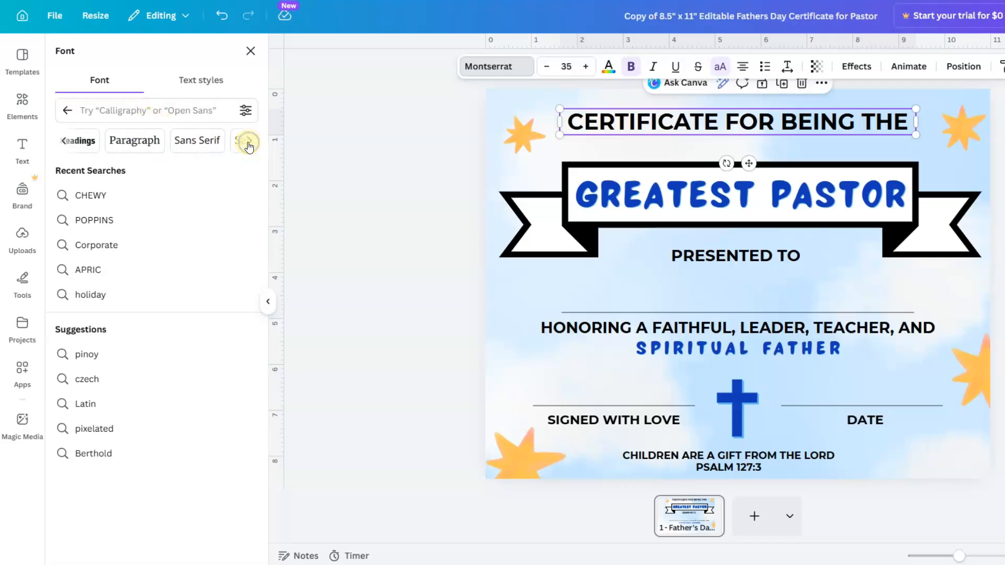
{"action": "left_click", "coordinate": [248, 142]}
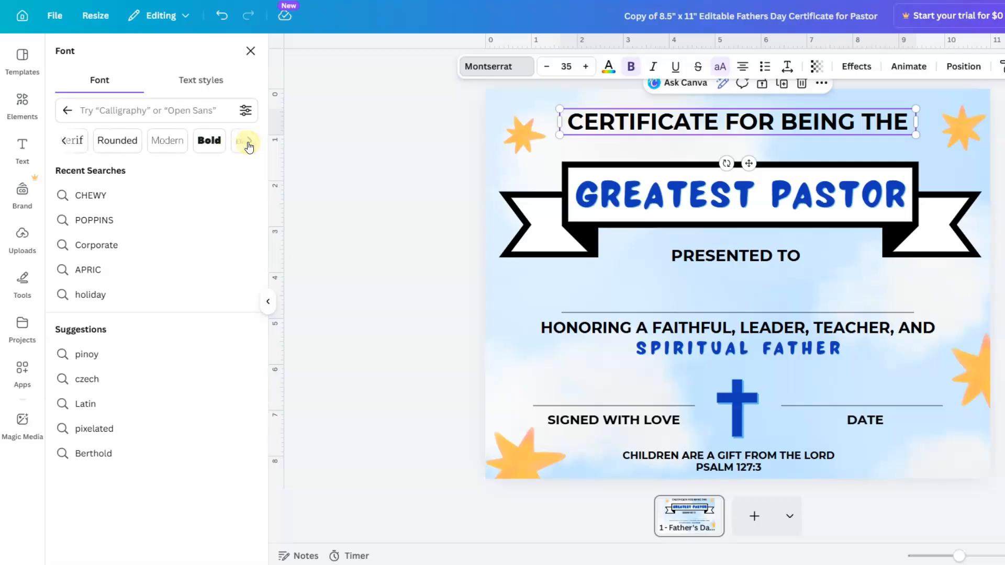
{"action": "left_click", "coordinate": [63, 140]}
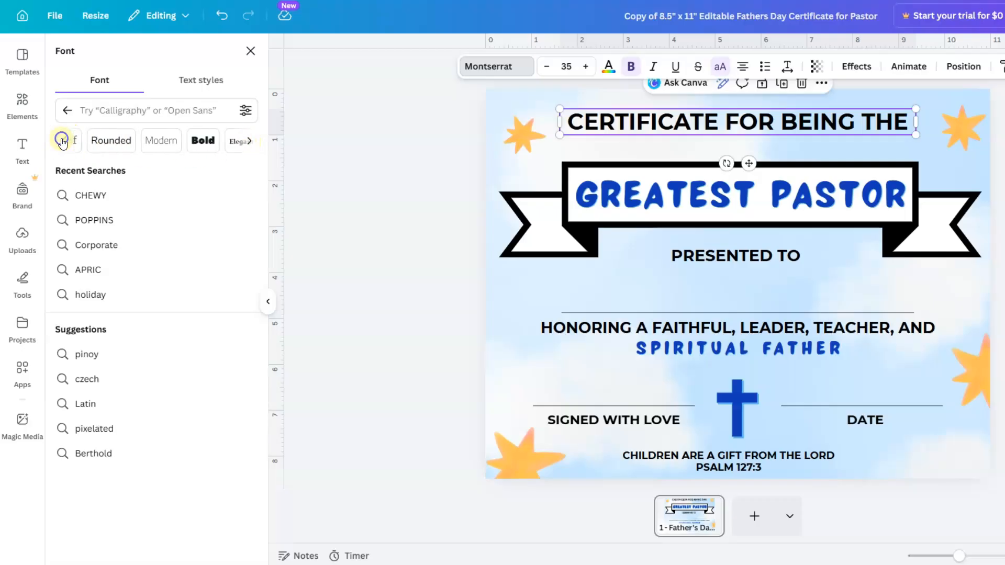
{"action": "left_click", "coordinate": [63, 139]}
{"action": "left_click", "coordinate": [209, 140]}
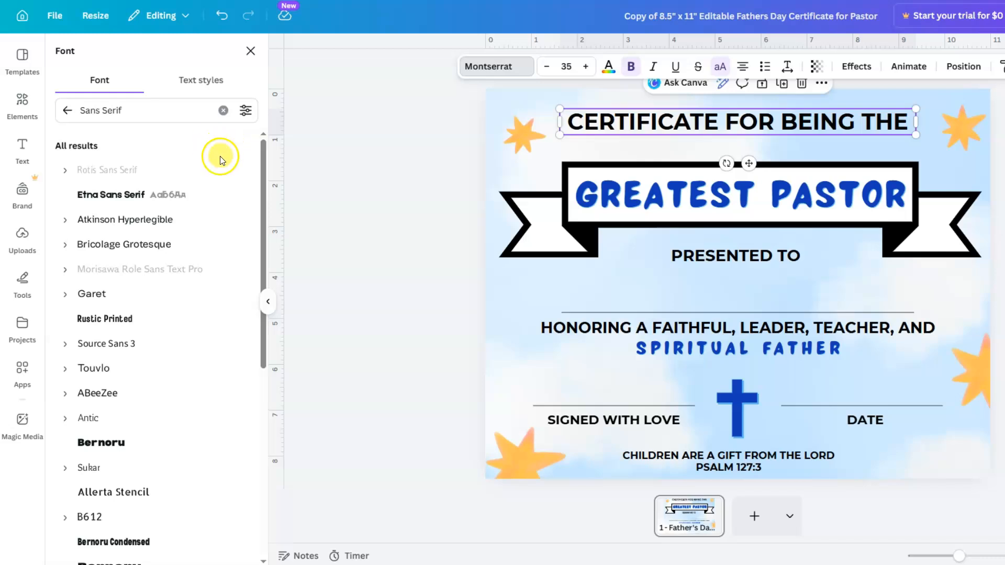
{"action": "scroll", "coordinate": [173, 225], "scroll_direction": "down", "scroll_amount": 5}
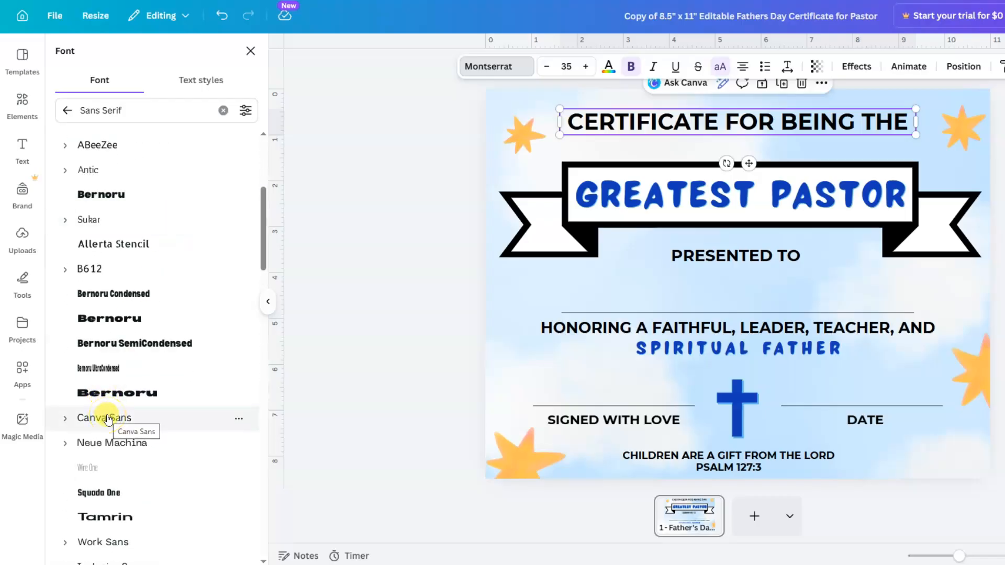
{"action": "left_click", "coordinate": [108, 418]}
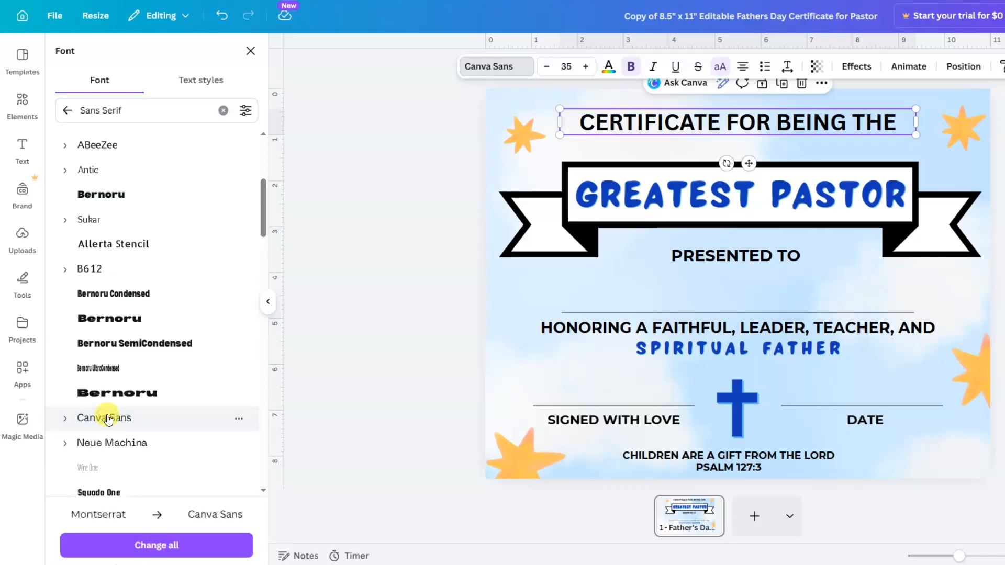
{"action": "left_click", "coordinate": [152, 547]}
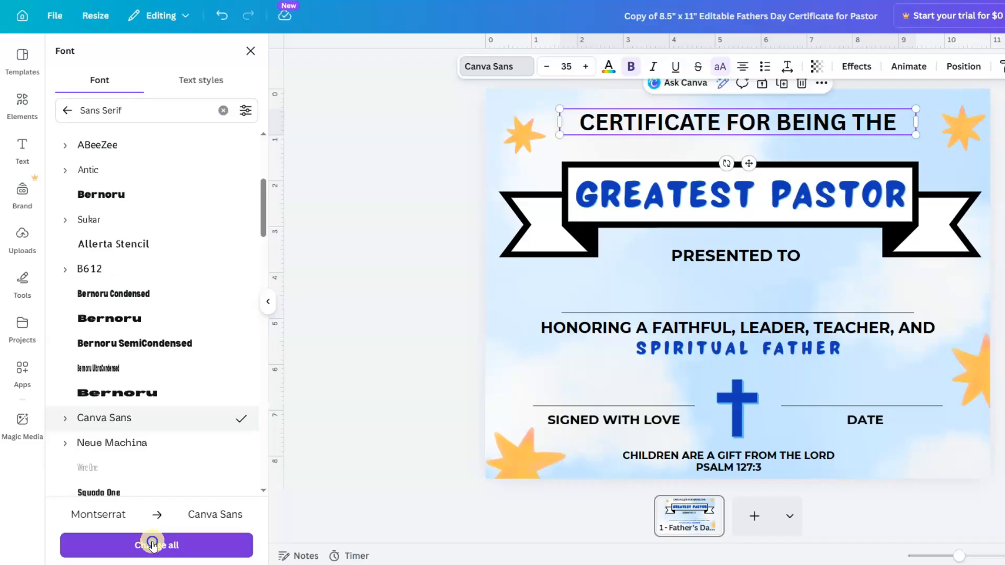
{"action": "left_click", "coordinate": [152, 546]}
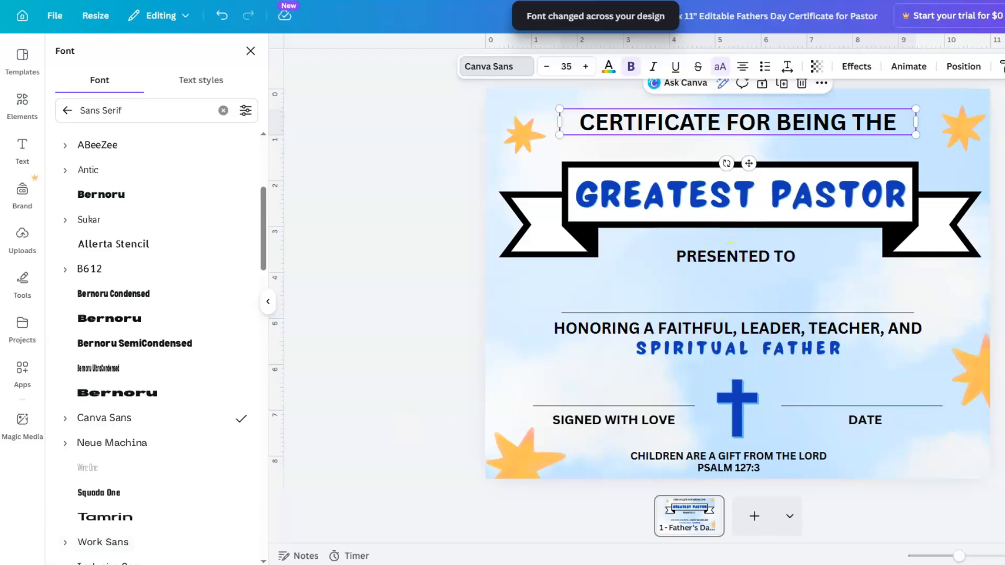
{"action": "key", "text": "Escape"}
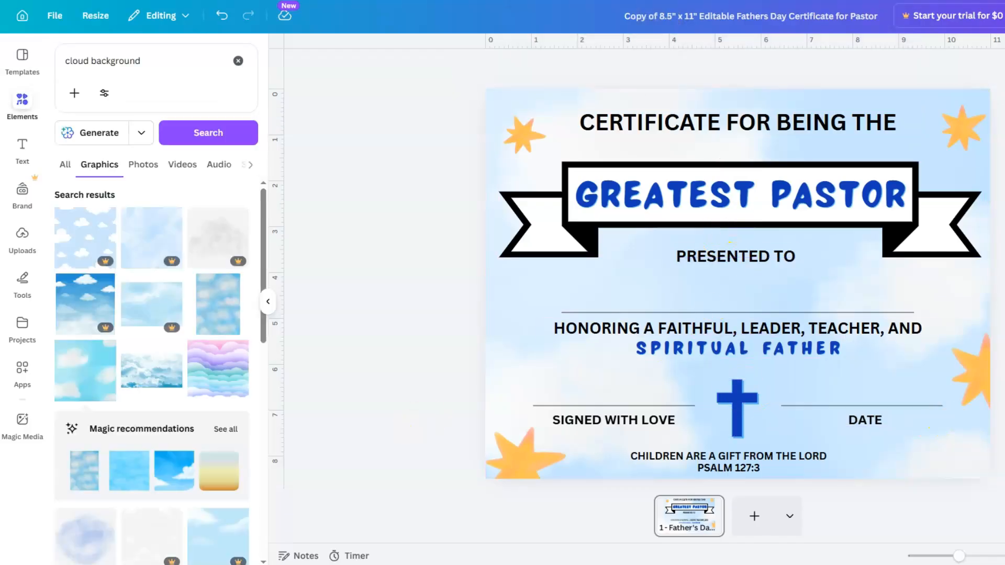
- Select GREATEST PASTOR and browse the font categories, including School fonts
{"action": "left_click", "coordinate": [762, 204]}
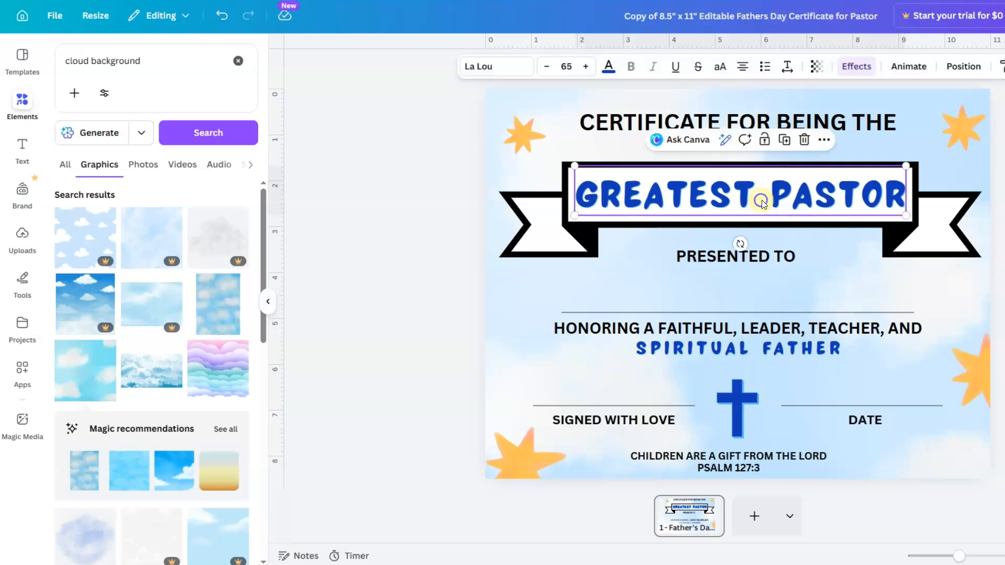
{"action": "left_click", "coordinate": [508, 67]}
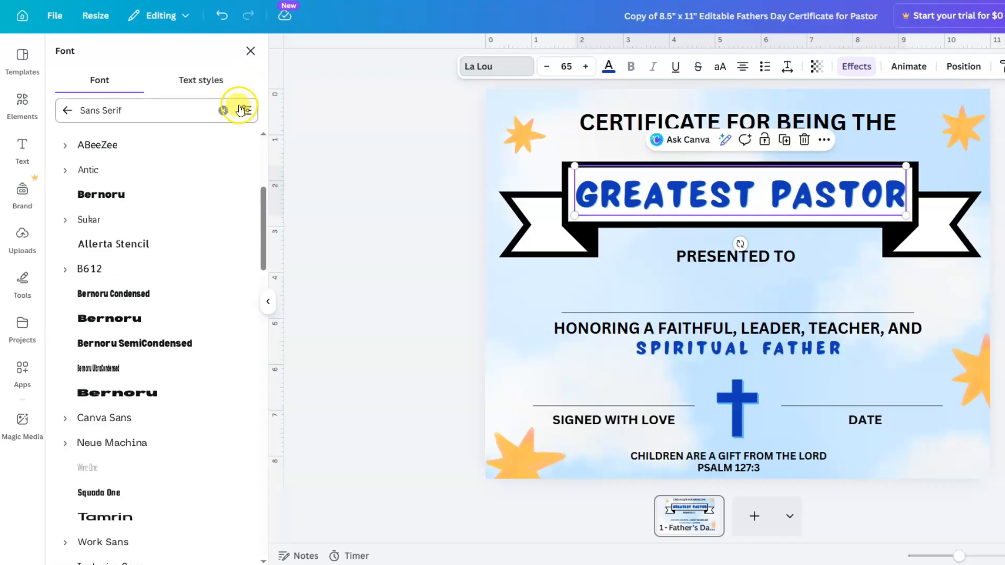
{"action": "left_click", "coordinate": [223, 110]}
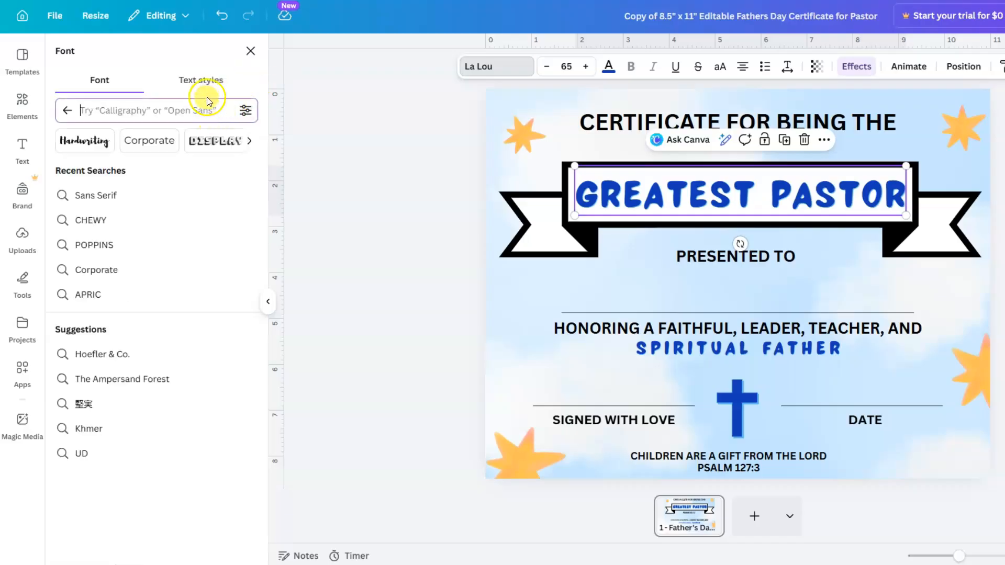
{"action": "left_click", "coordinate": [248, 142]}
{"action": "left_click", "coordinate": [248, 142]}
{"action": "left_click", "coordinate": [249, 142]}
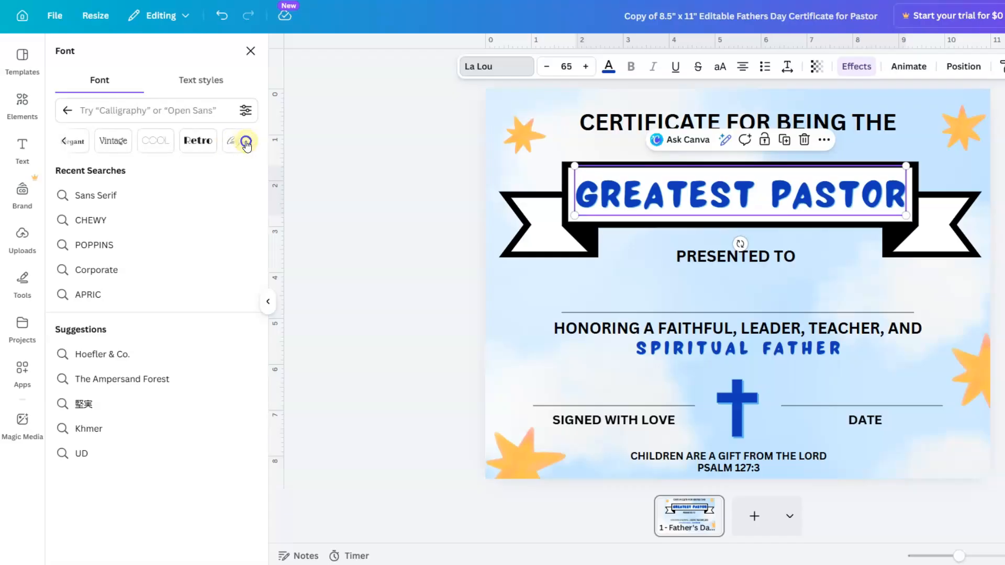
{"action": "left_click", "coordinate": [247, 142]}
{"action": "left_click", "coordinate": [247, 143]}
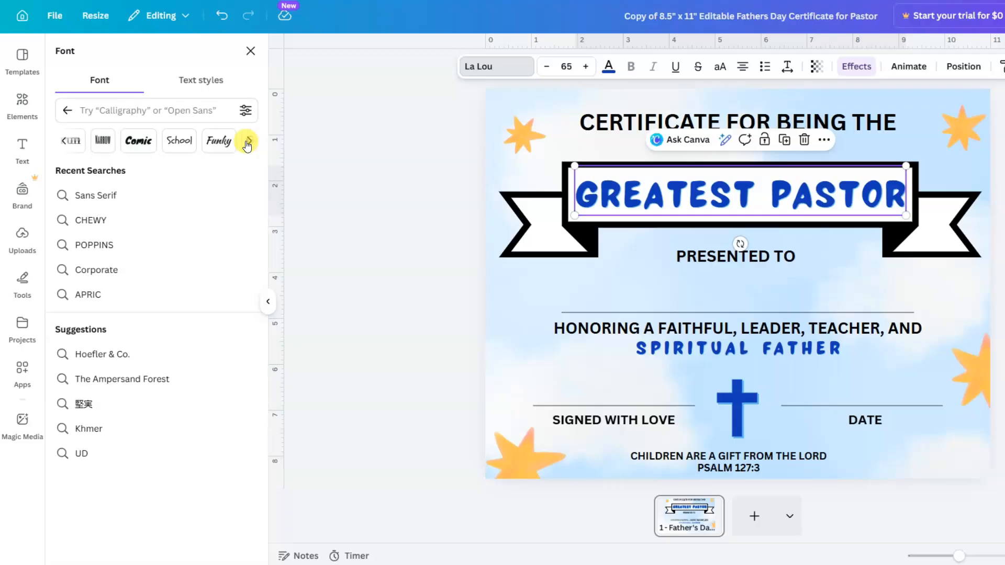
{"action": "left_click", "coordinate": [247, 142]}
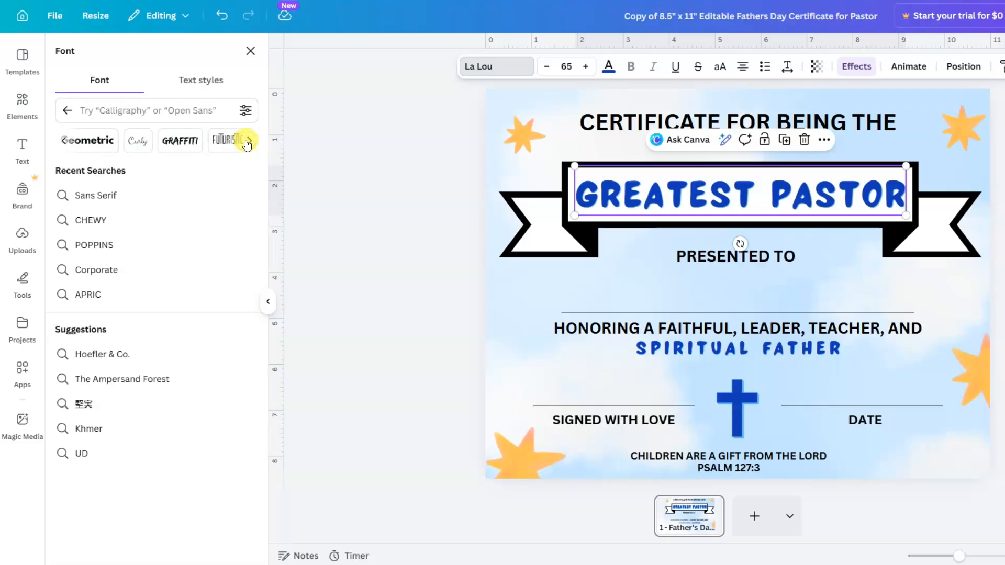
{"action": "left_click", "coordinate": [65, 142]}
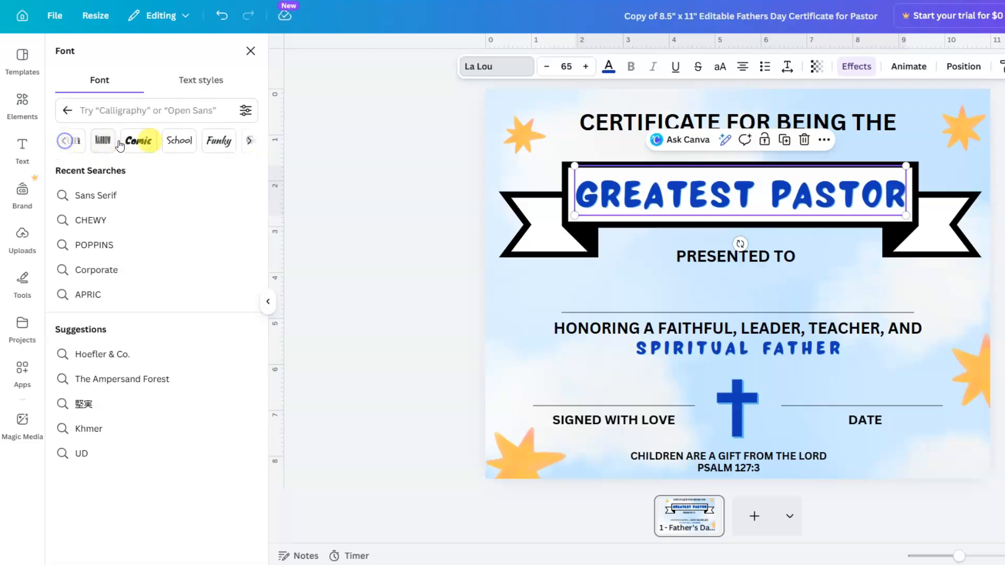
{"action": "left_click", "coordinate": [174, 140]}
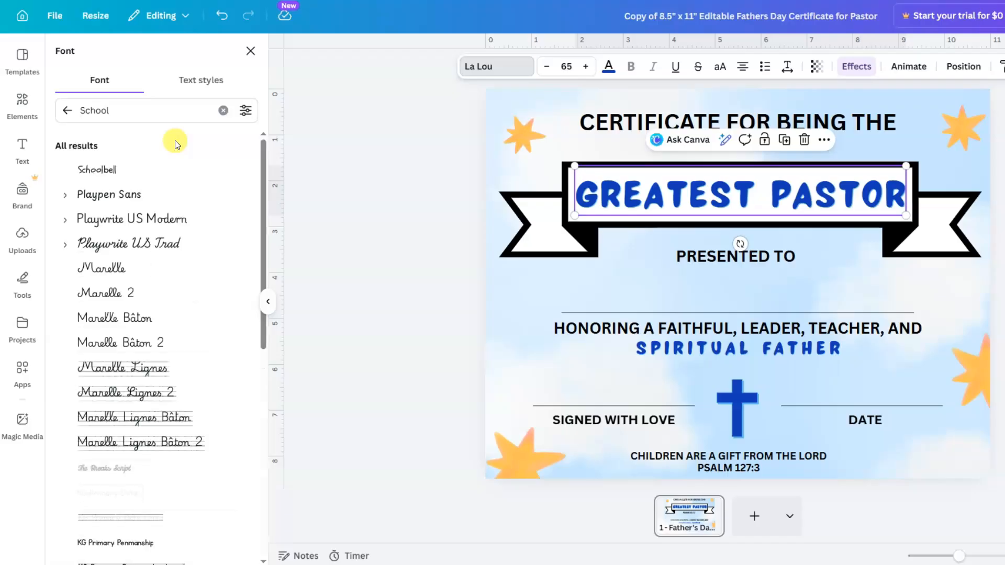
{"action": "scroll", "coordinate": [175, 145], "scroll_direction": "down", "scroll_amount": 5}
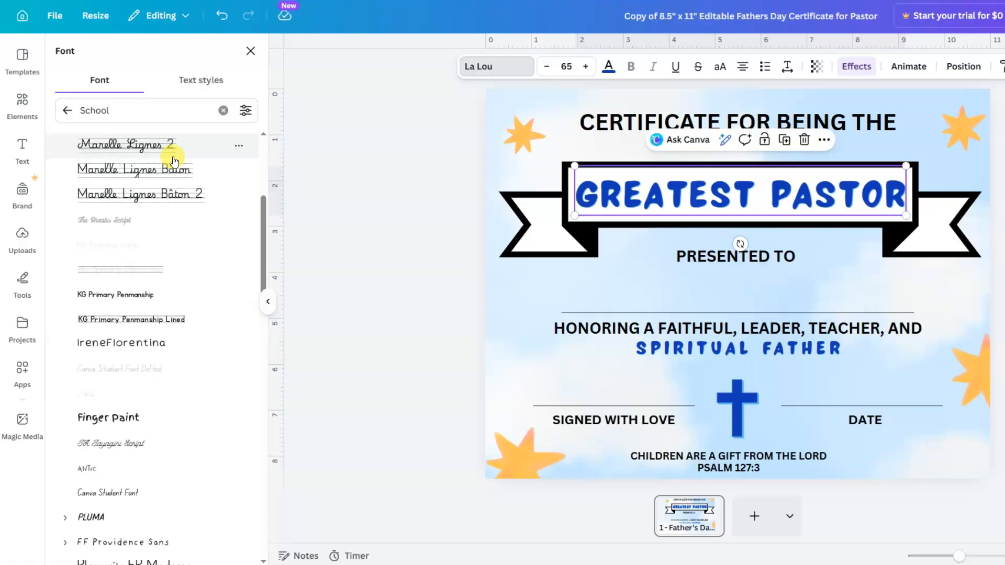
{"action": "scroll", "coordinate": [174, 159], "scroll_direction": "down", "scroll_amount": 7}
{"action": "scroll", "coordinate": [174, 160], "scroll_direction": "down", "scroll_amount": 6}
{"action": "scroll", "coordinate": [174, 160], "scroll_direction": "down", "scroll_amount": 3}
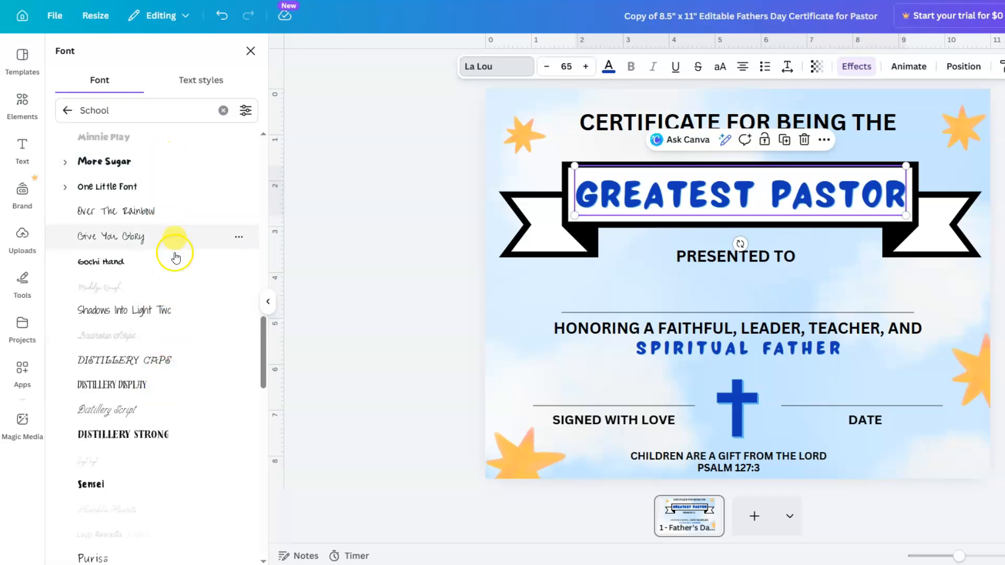
- Search for Chewy and apply it to all La Lou text, including SPIRITUAL FATHER
{"action": "double_click", "coordinate": [135, 113]}
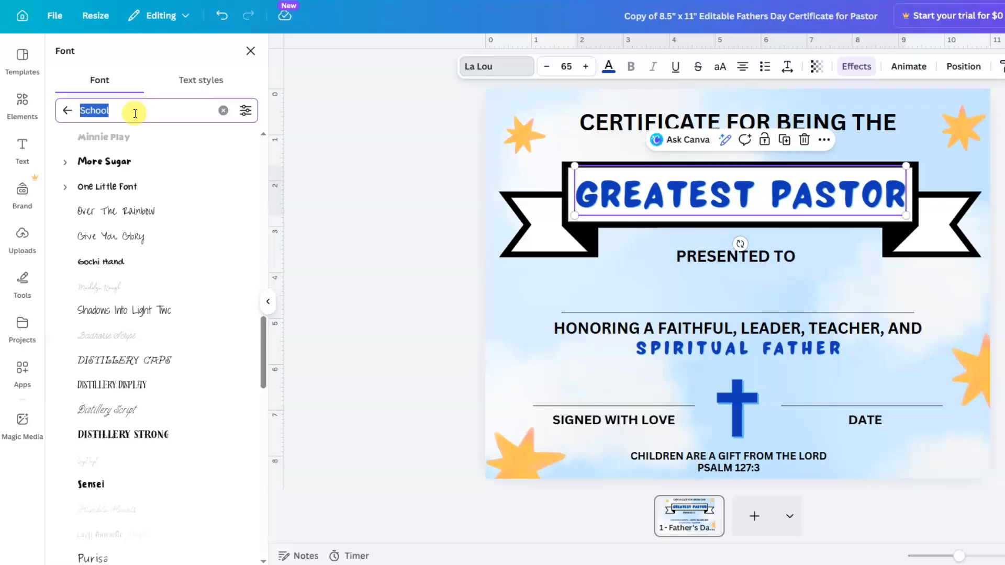
{"action": "type", "text": "chewy"}
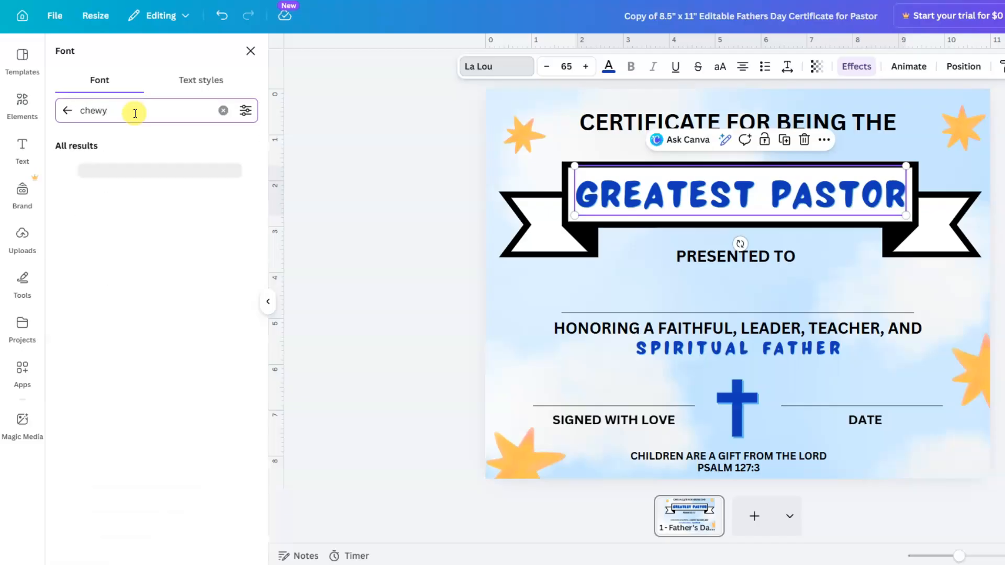
{"action": "left_click", "coordinate": [90, 171]}
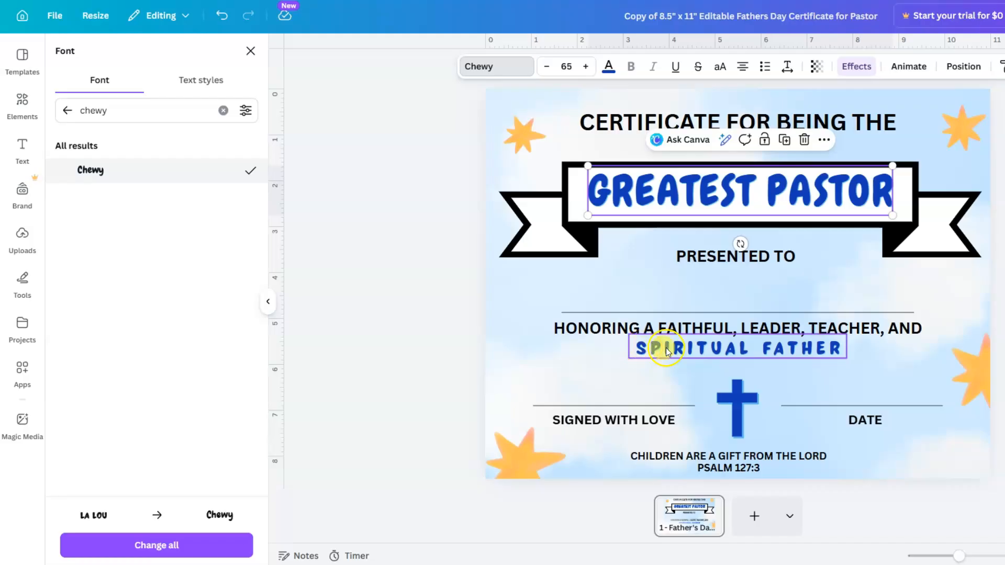
{"action": "left_click", "coordinate": [190, 547]}
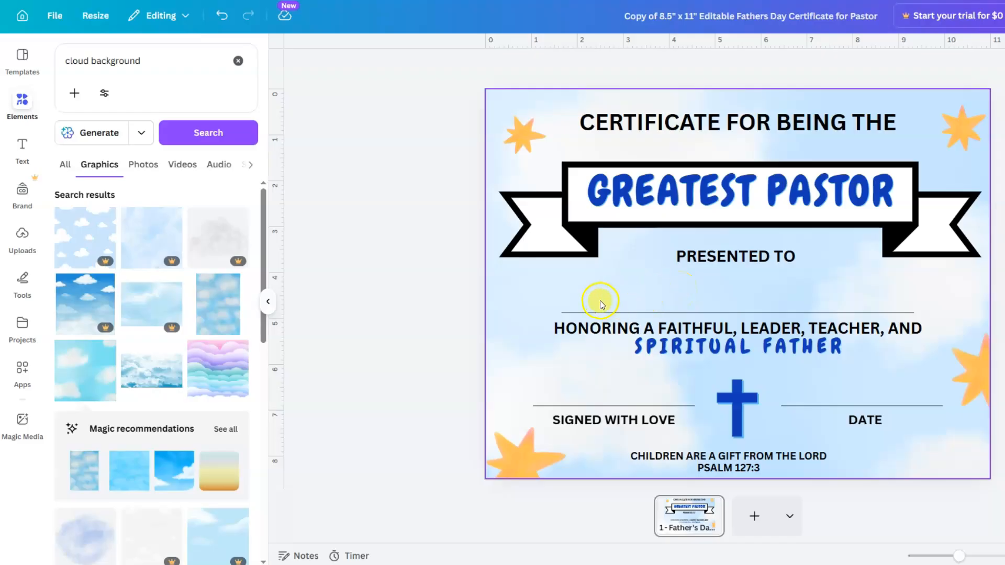
- Delete the black ribbon and search Elements for 'ribbon banner with border'
{"action": "left_click", "coordinate": [559, 236]}
{"action": "left_click", "coordinate": [794, 138]}
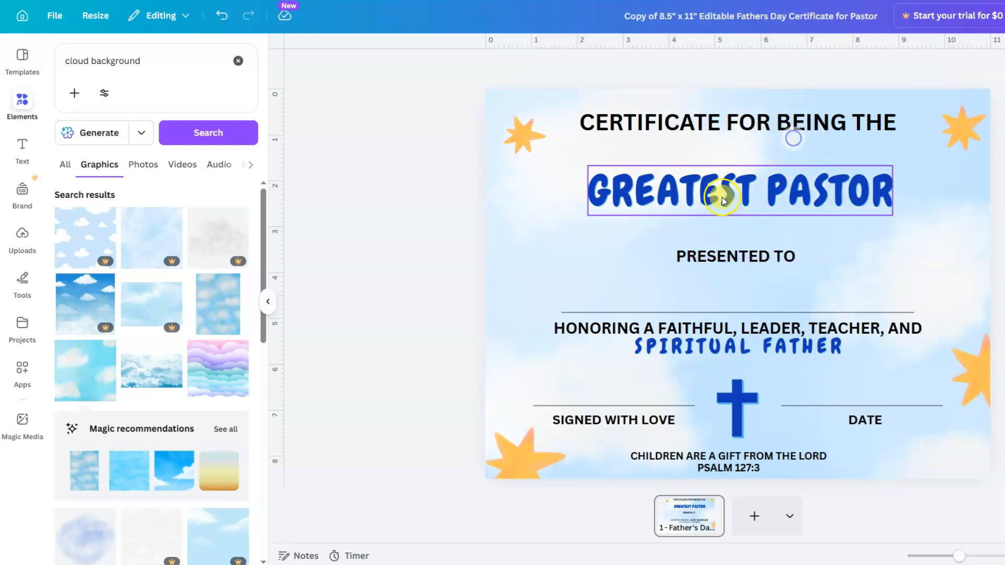
{"action": "double_click", "coordinate": [121, 60]}
{"action": "left_click", "coordinate": [121, 61]}
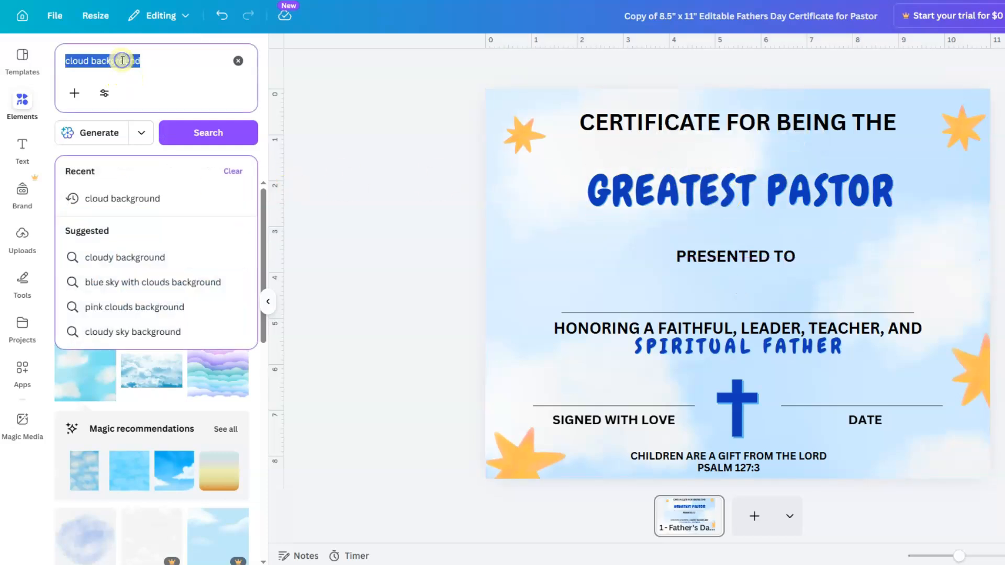
{"action": "type", "text": "ribb"}
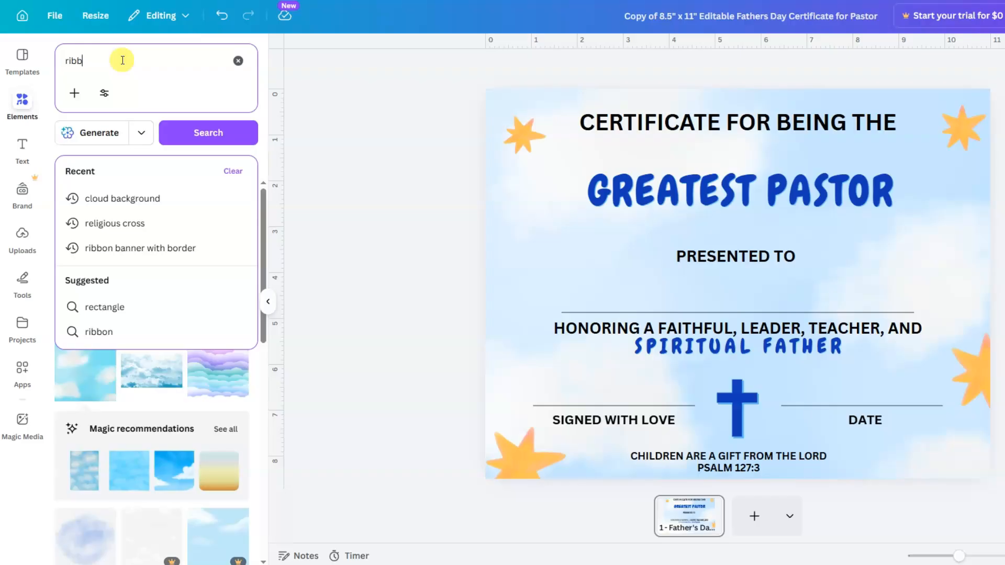
{"action": "type", "text": "on banner"}
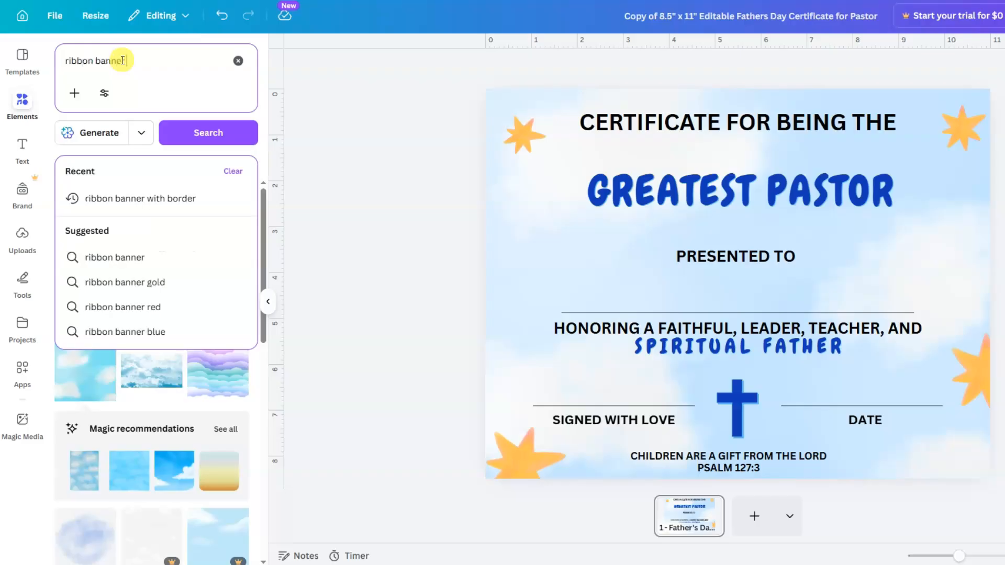
{"action": "type", "text": " with border"}
{"action": "key", "text": "Return"}
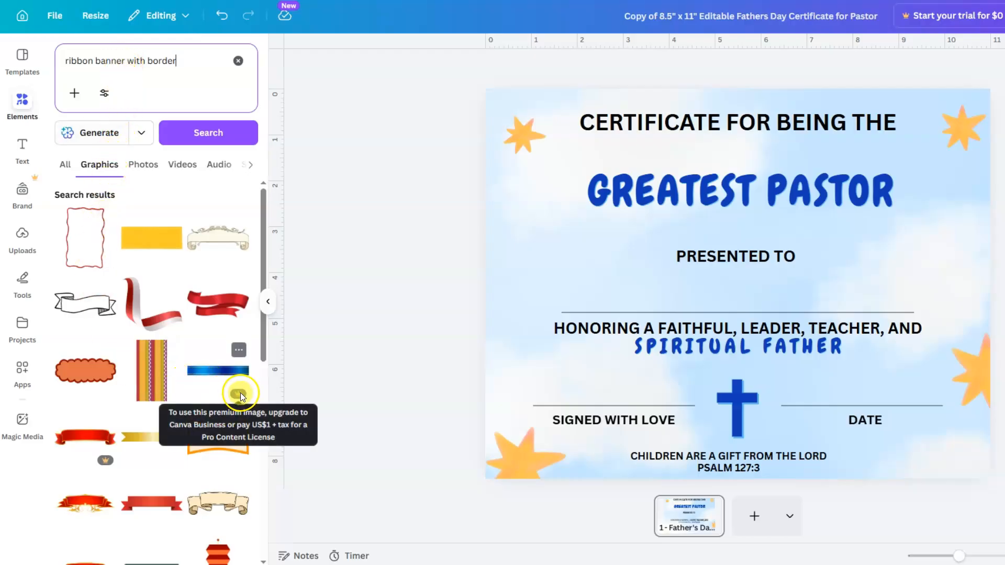
- Add the cream scroll banner from the graphics results to the certificate
{"action": "scroll", "coordinate": [157, 335], "scroll_direction": "down", "scroll_amount": 6}
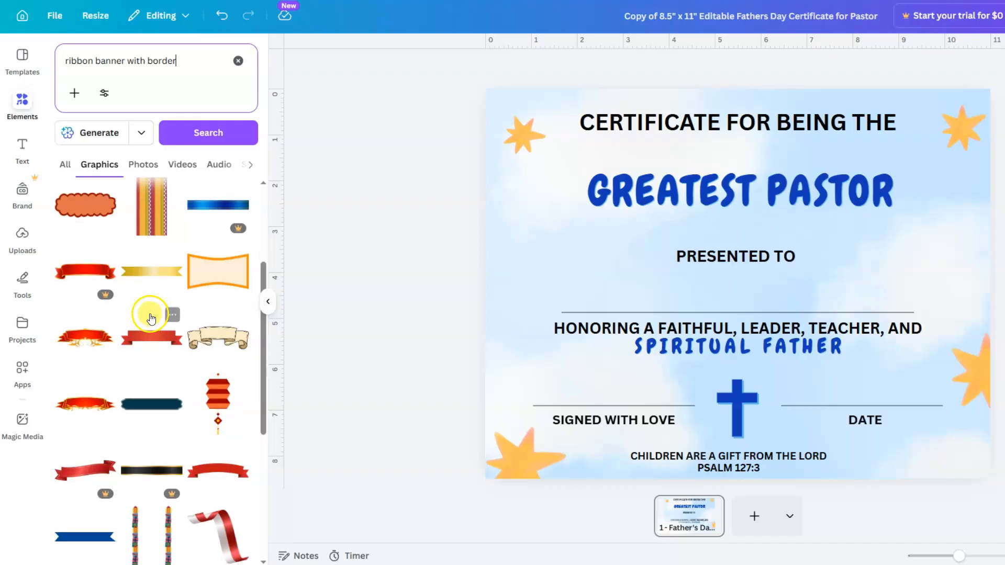
{"action": "scroll", "coordinate": [149, 309], "scroll_direction": "down", "scroll_amount": 2}
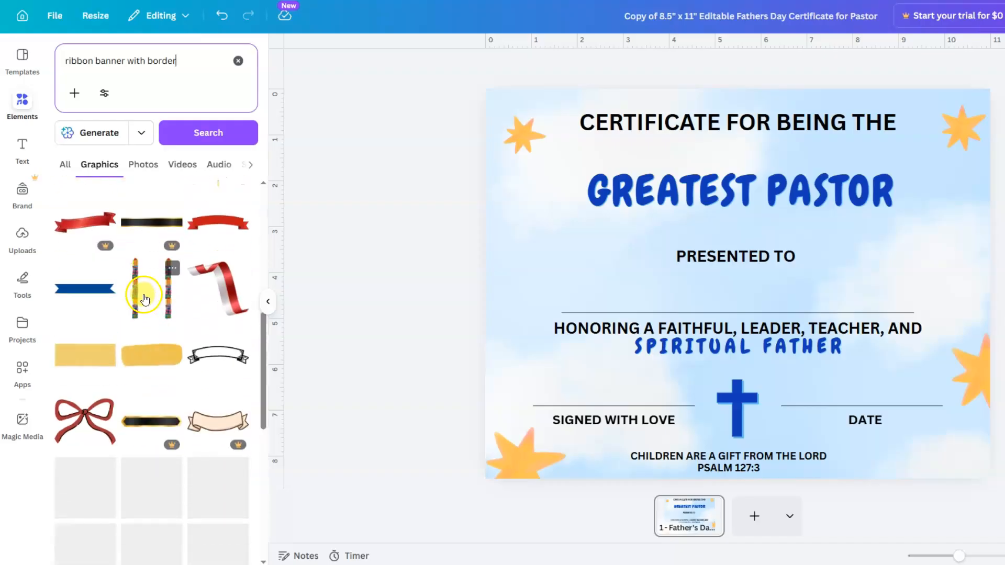
{"action": "scroll", "coordinate": [143, 299], "scroll_direction": "down", "scroll_amount": 3}
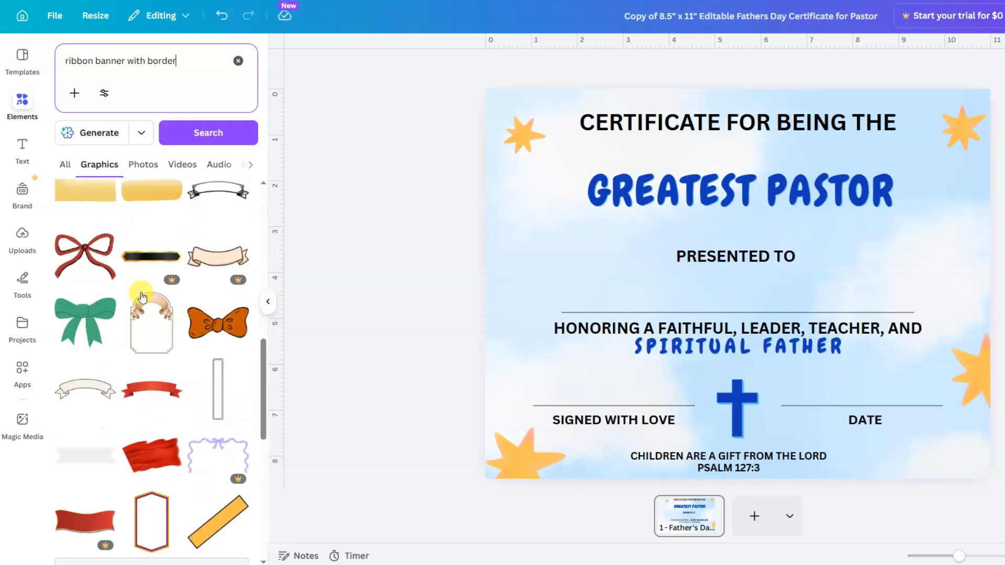
{"action": "left_click", "coordinate": [85, 388]}
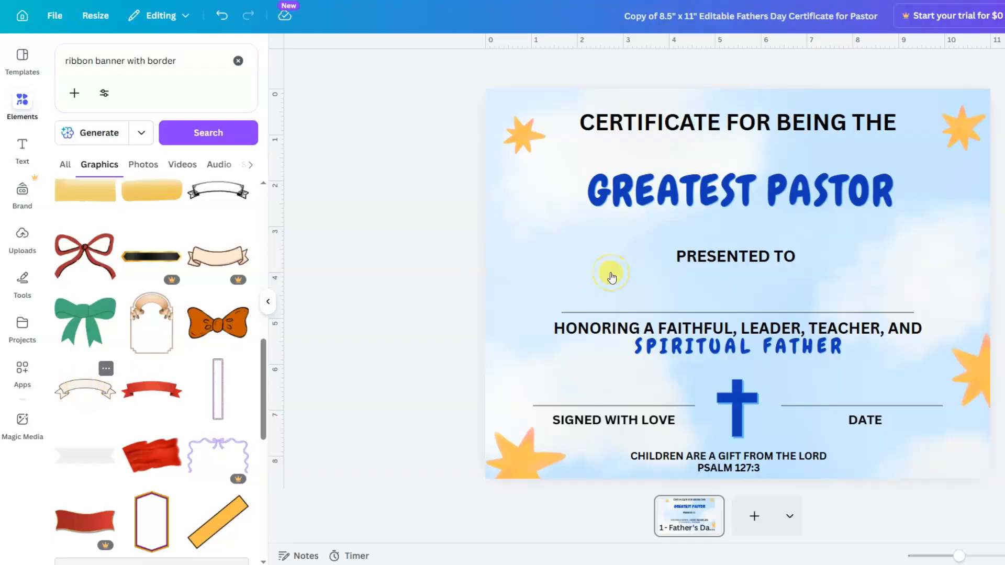
- Move the new banner up and enlarge it around the GREATEST PASTOR title
{"action": "left_click_drag", "start_coordinate": [783, 276], "coordinate": [774, 179]}
{"action": "left_click_drag", "start_coordinate": [831, 215], "coordinate": [943, 251]}
{"action": "left_click_drag", "start_coordinate": [627, 251], "coordinate": [507, 251]}
{"action": "left_click_drag", "start_coordinate": [867, 241], "coordinate": [880, 236]}
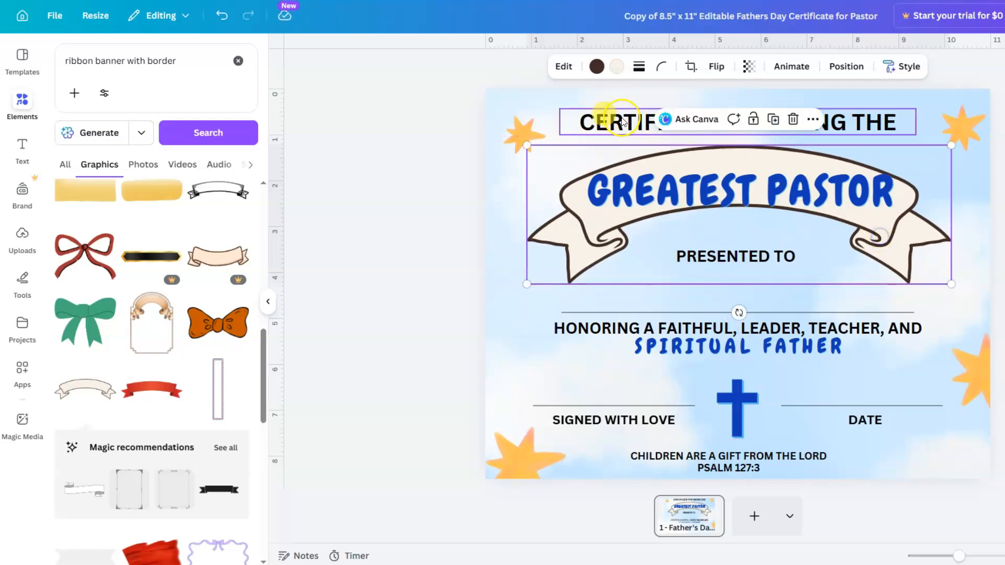
- Give the banner a black outline and white fill, then widen it further
{"action": "left_click", "coordinate": [598, 67]}
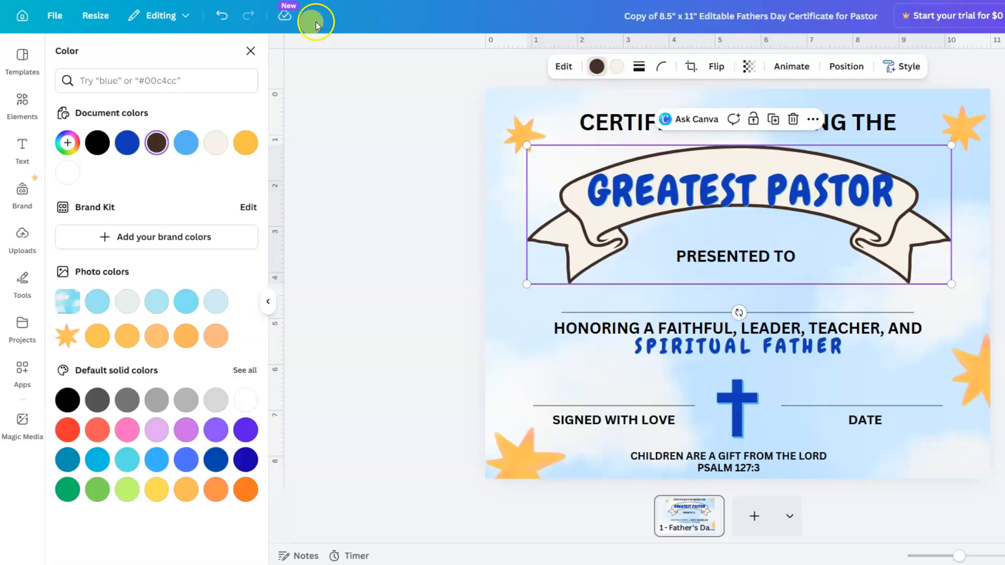
{"action": "left_click", "coordinate": [68, 401]}
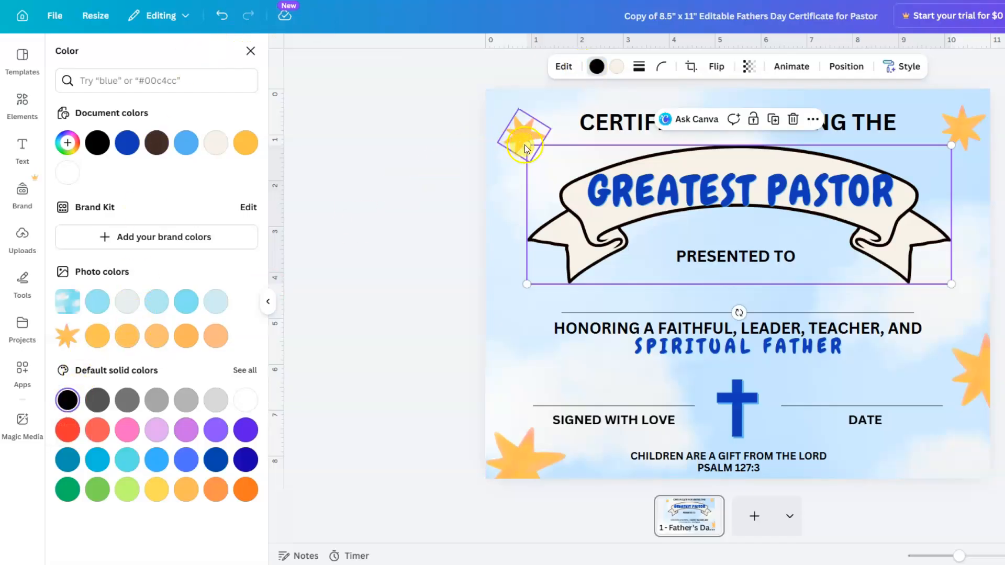
{"action": "left_click", "coordinate": [614, 77]}
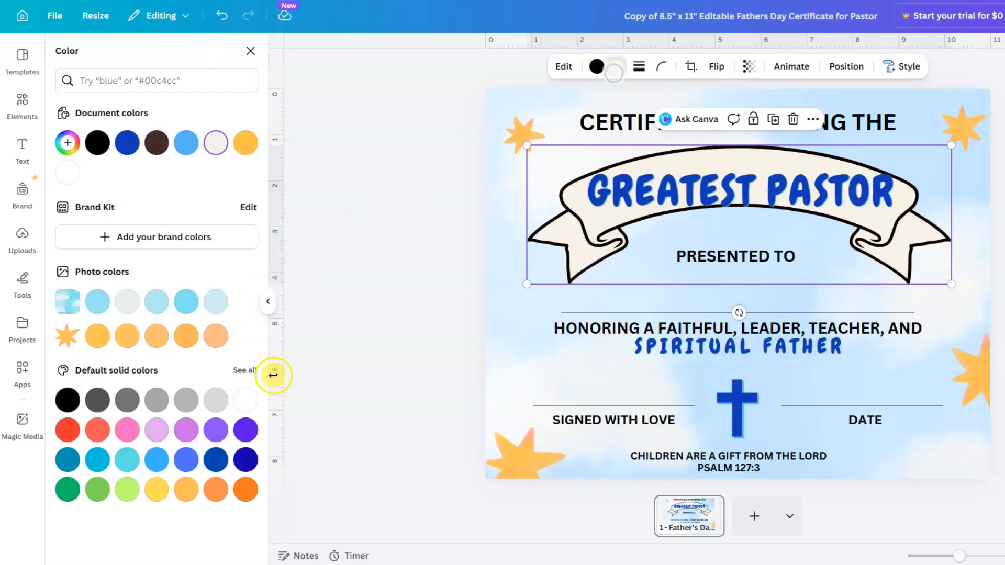
{"action": "left_click", "coordinate": [246, 400]}
{"action": "left_click_drag", "start_coordinate": [954, 281], "coordinate": [974, 292]}
{"action": "left_click_drag", "start_coordinate": [528, 295], "coordinate": [507, 292]}
{"action": "left_click_drag", "start_coordinate": [871, 225], "coordinate": [875, 228]}
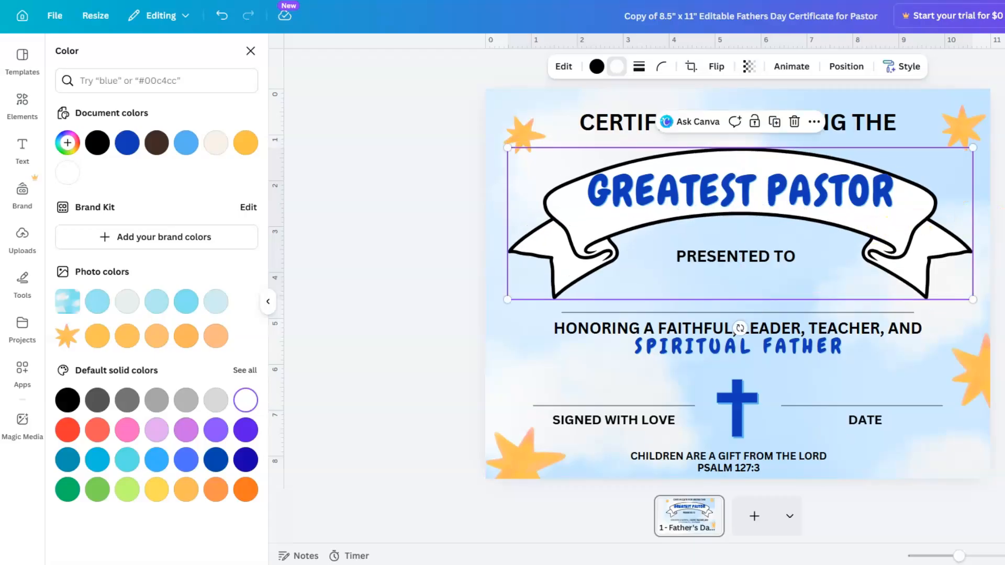
{"action": "key", "text": "Escape"}
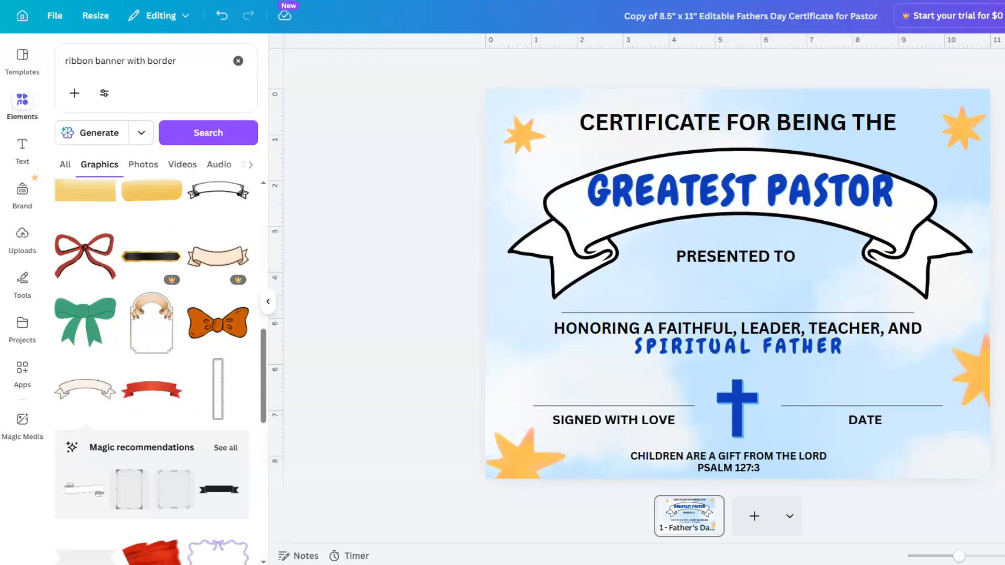
- Apply a Curve effect of 20 to the GREATEST PASTOR title
{"action": "left_click", "coordinate": [767, 197]}
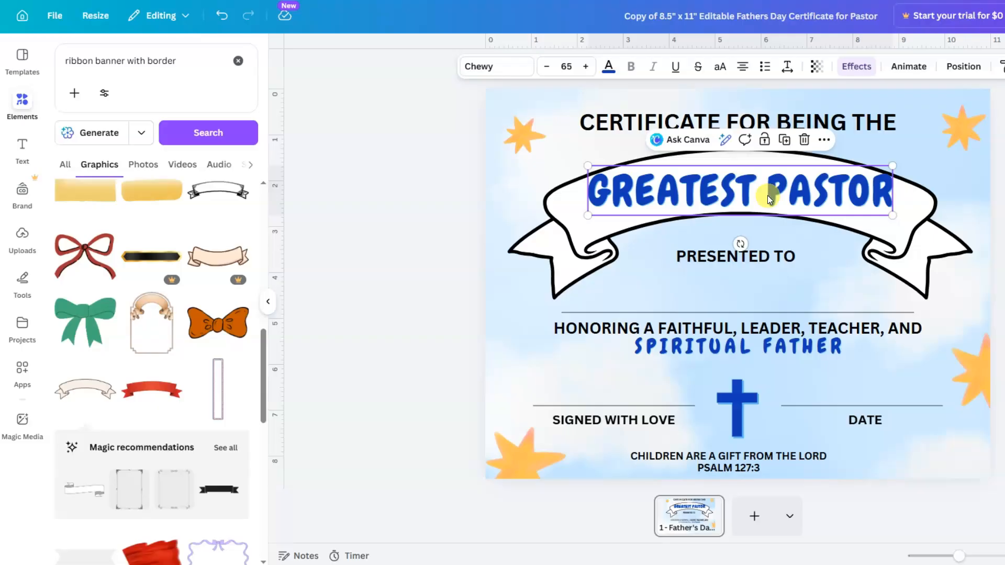
{"action": "left_click", "coordinate": [854, 69]}
{"action": "scroll", "coordinate": [128, 240], "scroll_direction": "up", "scroll_amount": 5}
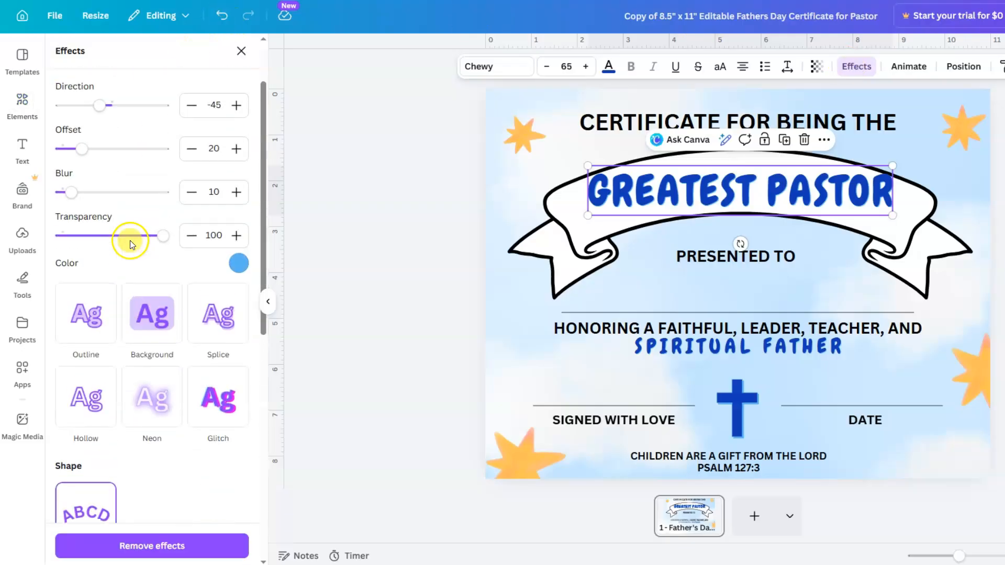
{"action": "scroll", "coordinate": [130, 245], "scroll_direction": "down", "scroll_amount": 5}
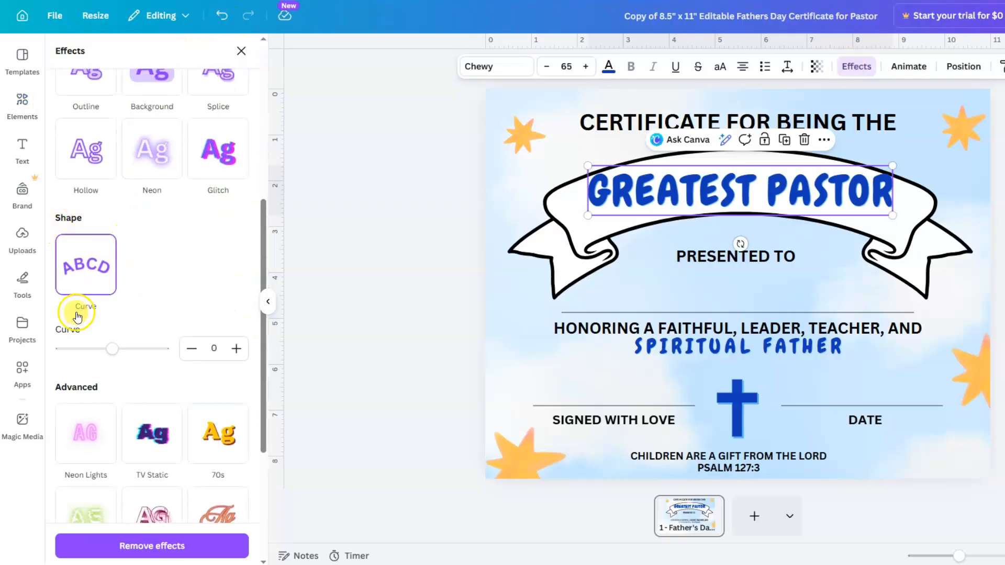
{"action": "left_click", "coordinate": [213, 350]}
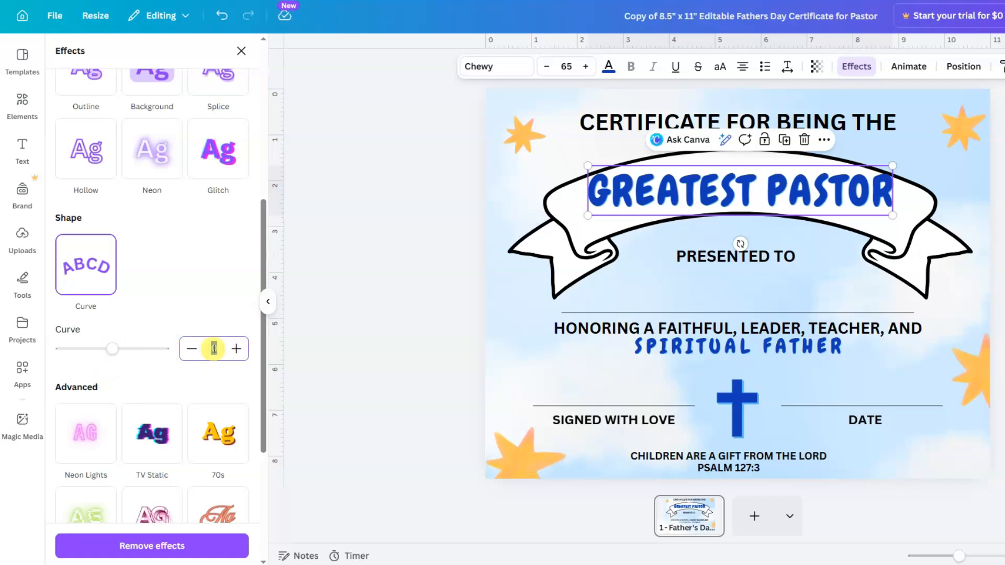
{"action": "type", "text": "20"}
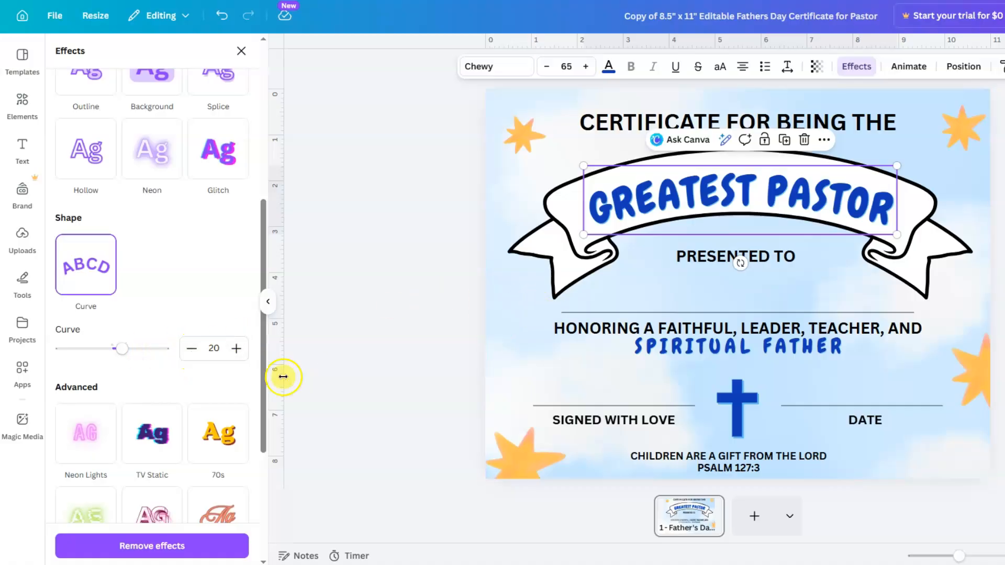
{"action": "mouse_move", "coordinate": [122, 349]}
{"action": "left_mouse_down"}
{"action": "mouse_move", "coordinate": [99, 348]}
{"action": "mouse_move", "coordinate": [124, 348]}
{"action": "left_mouse_up"}
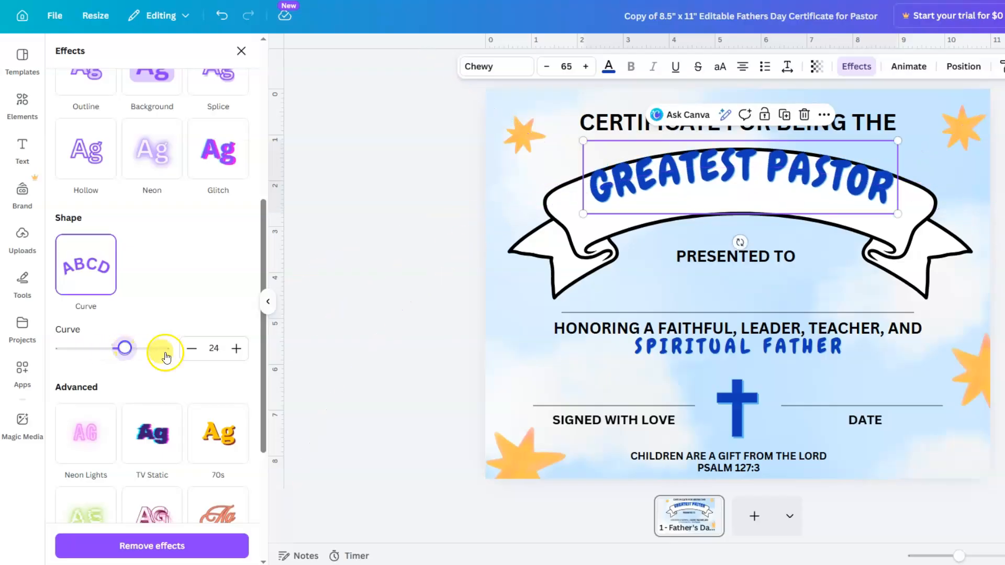
{"action": "left_click", "coordinate": [193, 351]}
{"action": "left_click", "coordinate": [193, 351]}
{"action": "left_click", "coordinate": [193, 352]}
{"action": "left_click", "coordinate": [192, 350]}
- Move the curved title down and centre it on the ribbon
{"action": "left_click", "coordinate": [997, 203]}
{"action": "left_click_drag", "start_coordinate": [801, 191], "coordinate": [796, 197]}
{"action": "key", "text": "Escape"}
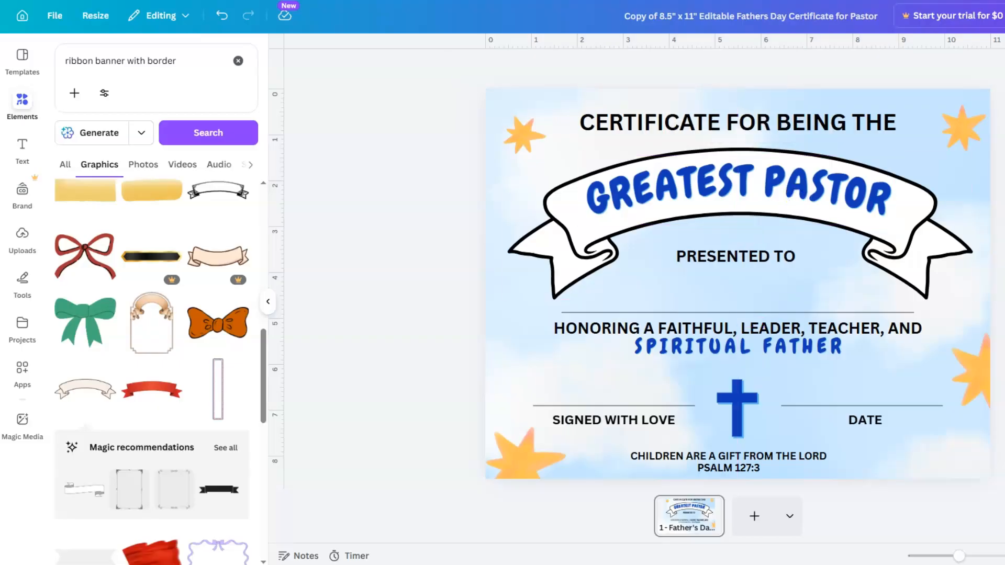
{"action": "left_click_drag", "start_coordinate": [747, 195], "coordinate": [751, 197]}
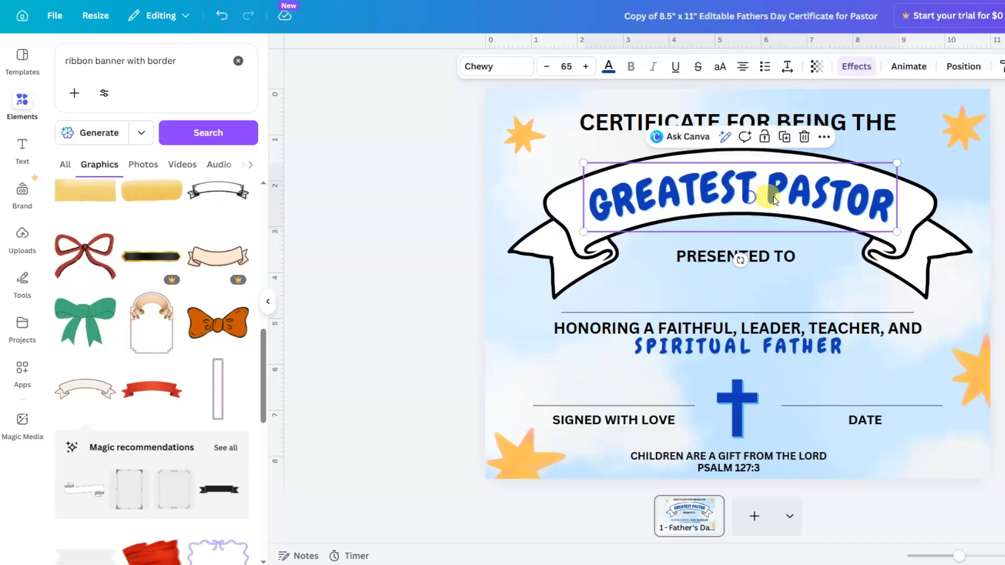
{"action": "key", "text": "Escape"}
{"action": "left_click", "coordinate": [771, 199]}
{"action": "left_click_drag", "start_coordinate": [771, 198], "coordinate": [769, 196]}
{"action": "key", "text": "Escape"}
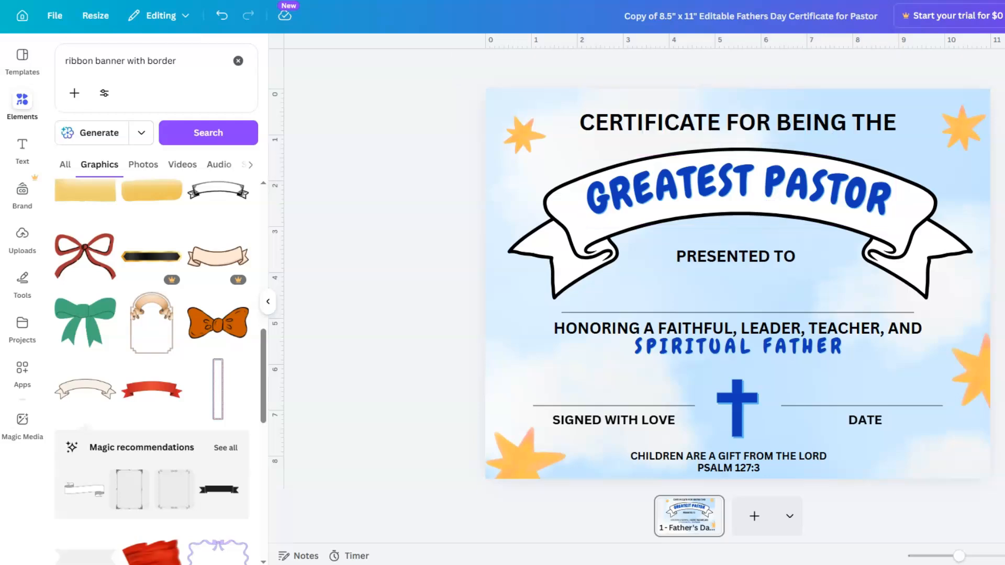
- Increase the title's curve to 24 and raise it slightly on the ribbon
{"action": "left_click", "coordinate": [710, 186]}
{"action": "left_click", "coordinate": [856, 70]}
{"action": "left_click", "coordinate": [237, 149]}
{"action": "left_click", "coordinate": [237, 151]}
{"action": "left_click", "coordinate": [237, 152]}
{"action": "left_click", "coordinate": [237, 151]}
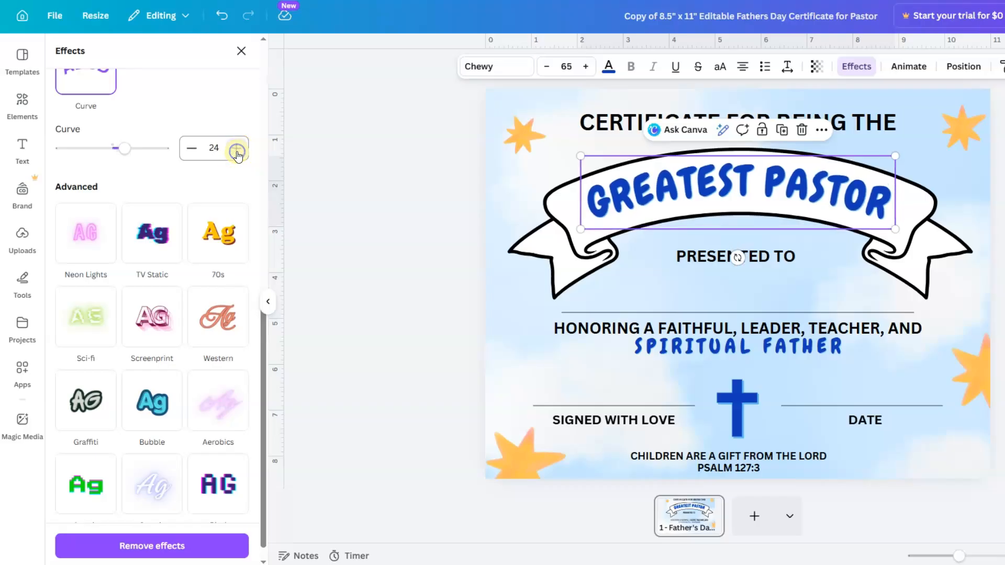
{"action": "key", "text": "Escape"}
{"action": "left_click", "coordinate": [798, 197]}
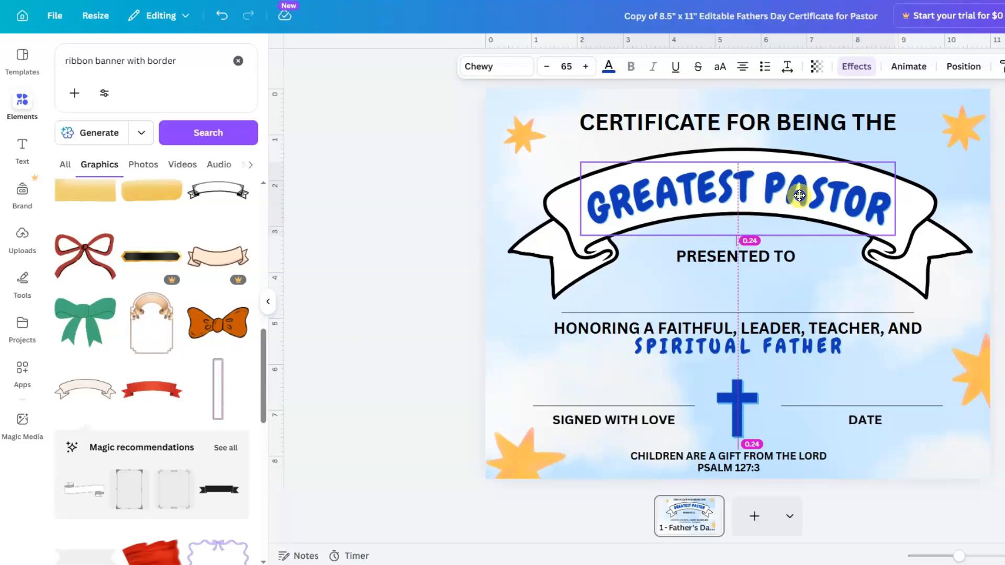
{"action": "left_click_drag", "start_coordinate": [799, 194], "coordinate": [799, 192]}
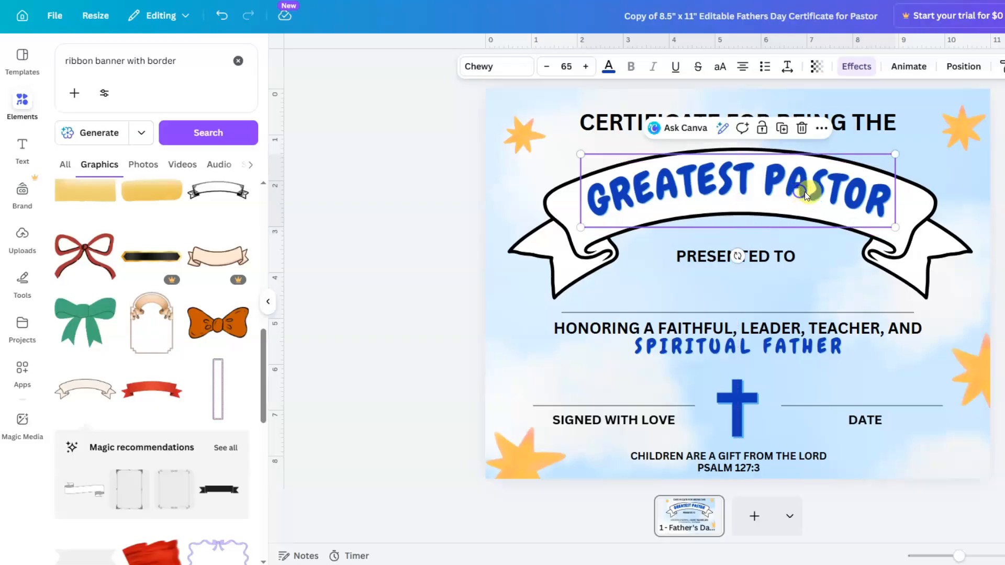
{"action": "key", "text": "Escape"}
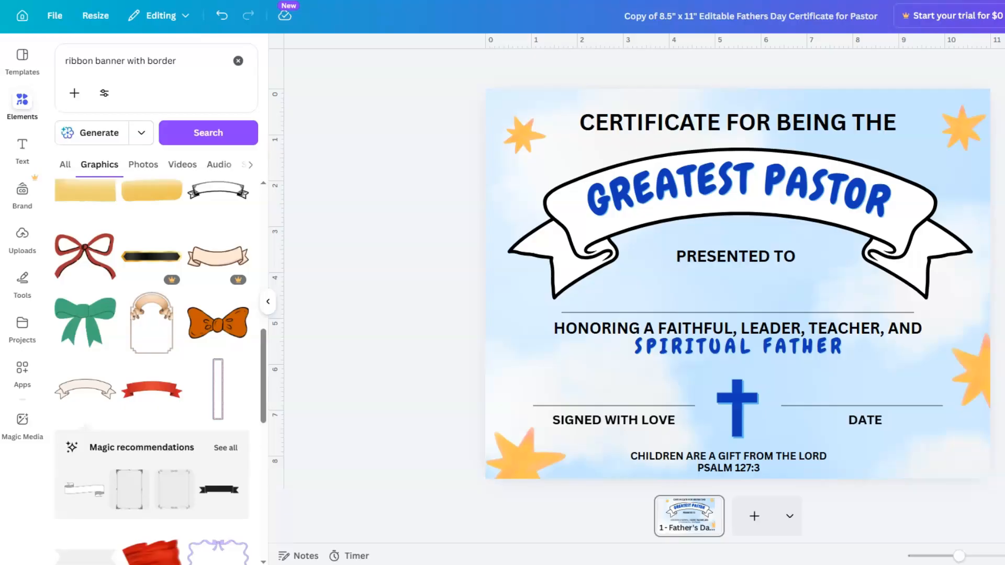
- Nudge the SPIRITUAL FATHER text slightly lower
{"action": "left_click", "coordinate": [743, 348]}
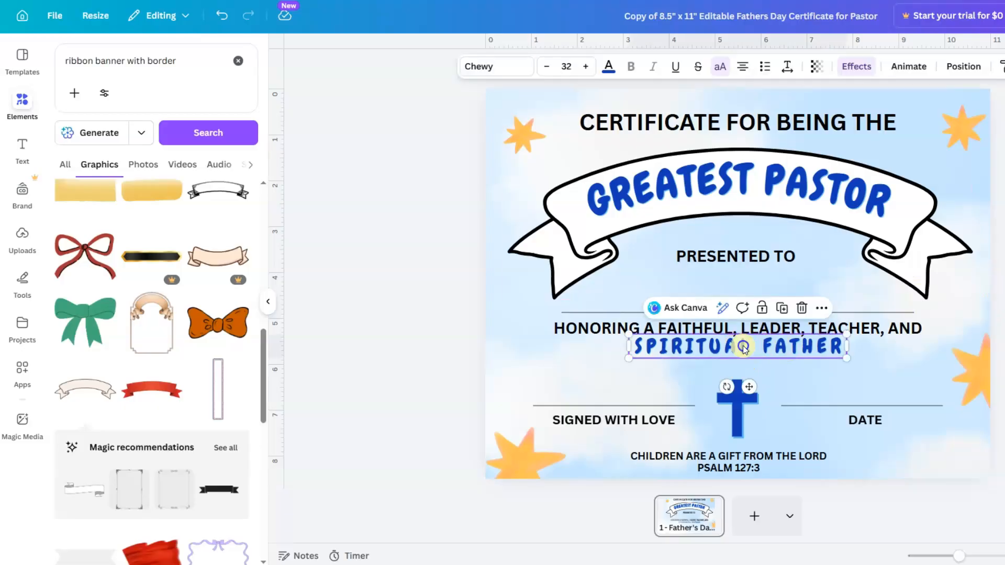
{"action": "left_click_drag", "start_coordinate": [744, 347], "coordinate": [745, 350]}
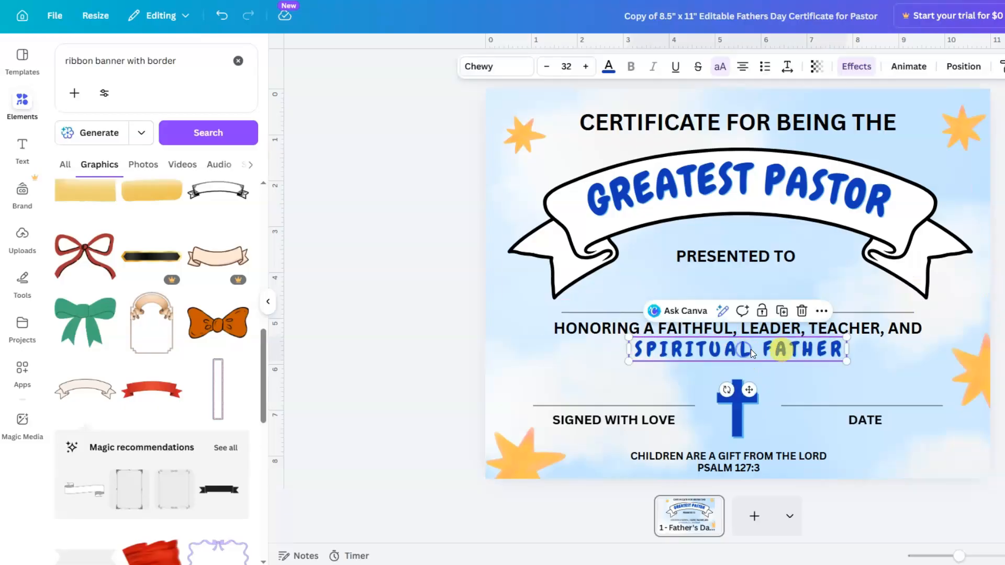
{"action": "key", "text": "Escape"}
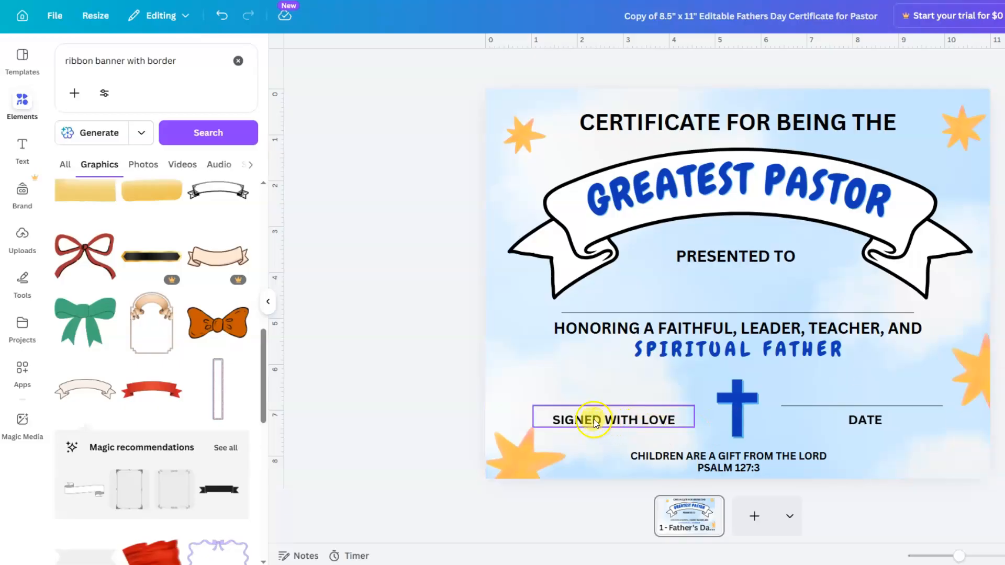
- Change the SIGNED WITH LOVE line to read MADE WITH LOVE
{"action": "double_click", "coordinate": [643, 419]}
{"action": "left_click", "coordinate": [599, 420]}
{"action": "left_click_drag", "start_coordinate": [600, 419], "coordinate": [552, 420]}
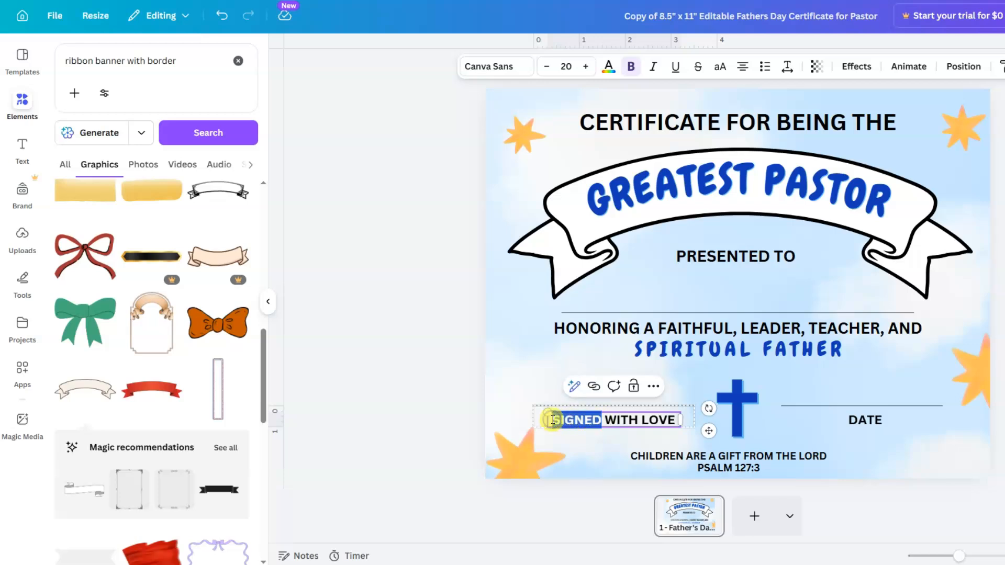
{"action": "type", "text": "MADE"}
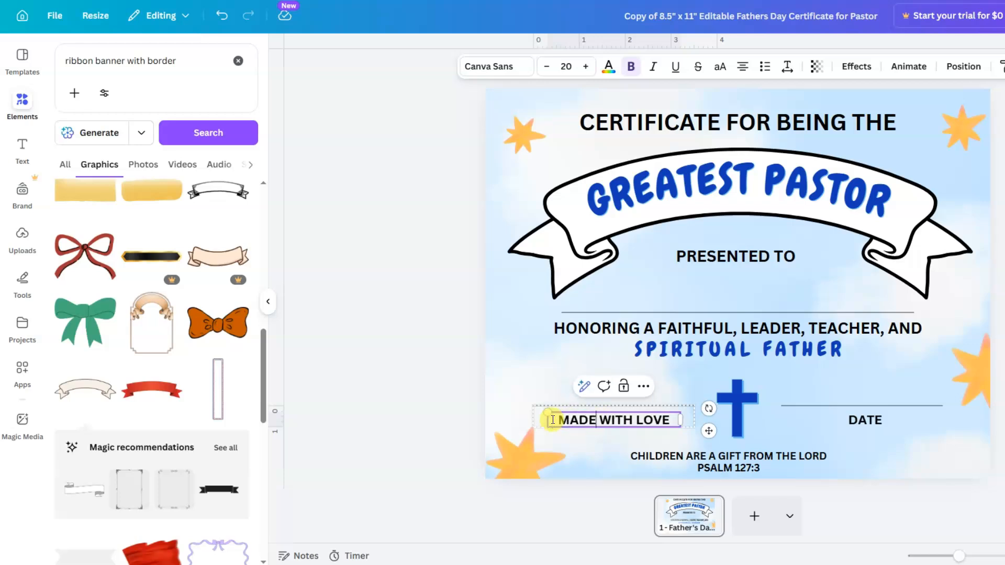
{"action": "key", "text": "Escape"}
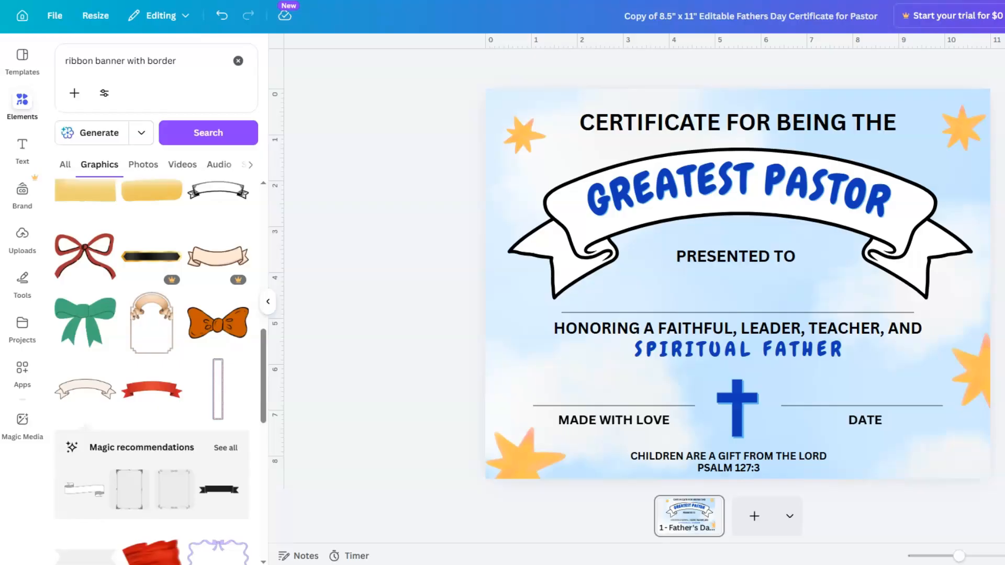
{"action": "left_click", "coordinate": [738, 450]}
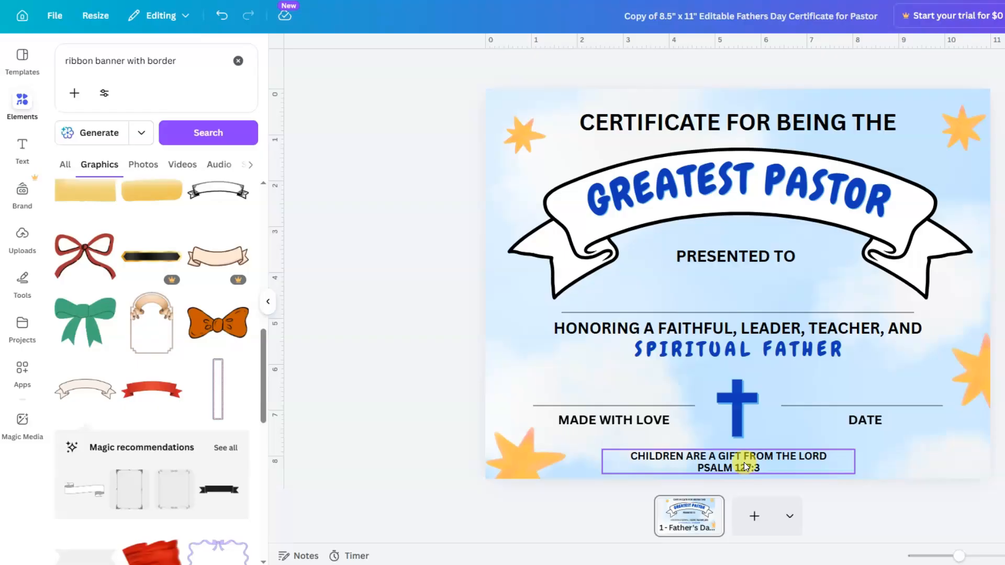
- Delete the old blue cross and search Elements for 'religious cross'
{"action": "left_click", "coordinate": [741, 414]}
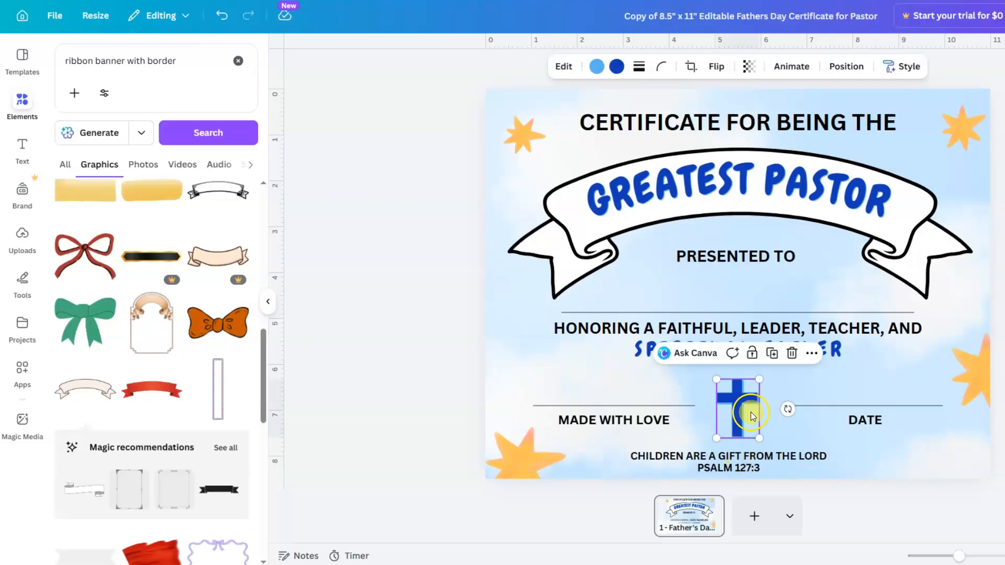
{"action": "left_click", "coordinate": [791, 352]}
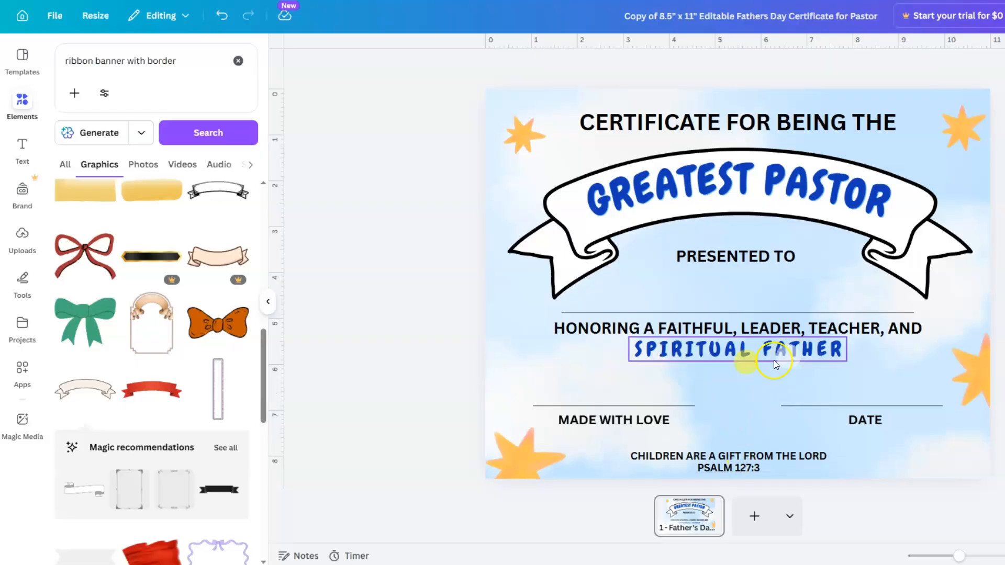
{"action": "triple_click", "coordinate": [143, 63]}
{"action": "type", "text": "RELI"}
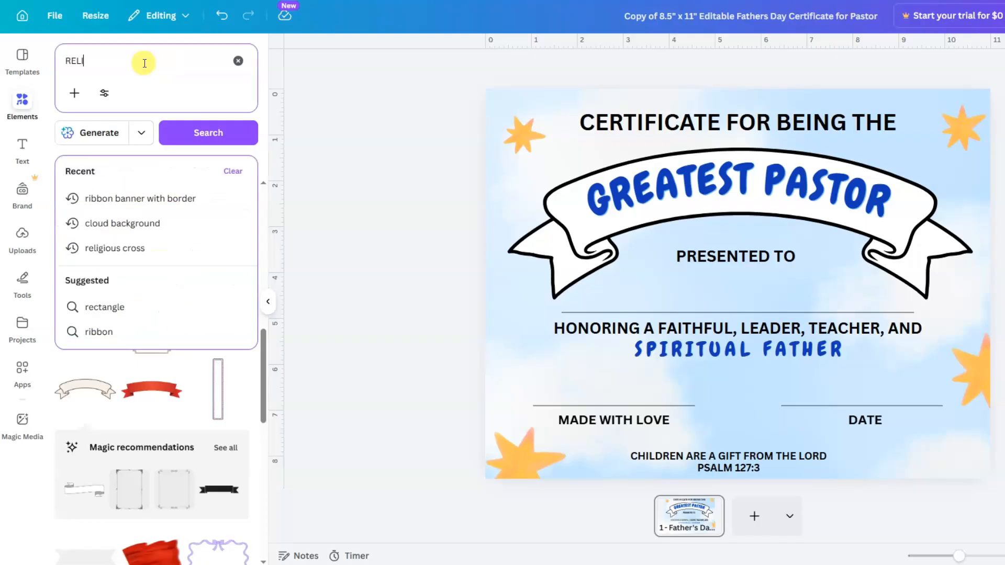
{"action": "key", "text": "BackSpace"}
{"action": "key", "text": "BackSpace"}
{"action": "key", "text": "BackSpace"}
{"action": "key", "text": "BackSpace"}
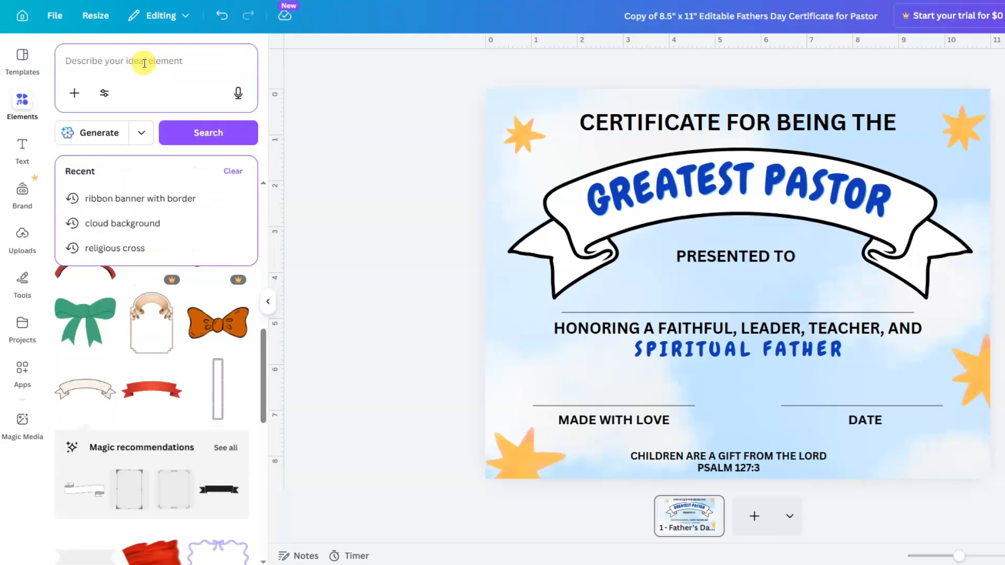
{"action": "type", "text": "regli"}
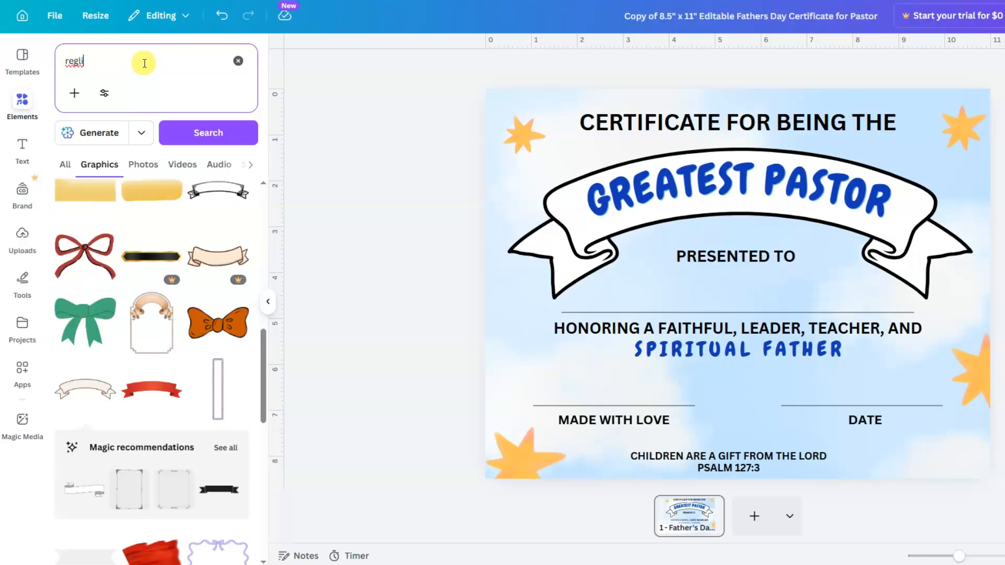
{"action": "key", "text": "BackSpace"}
{"action": "key", "text": "BackSpace"}
{"action": "type", "text": "igiou"}
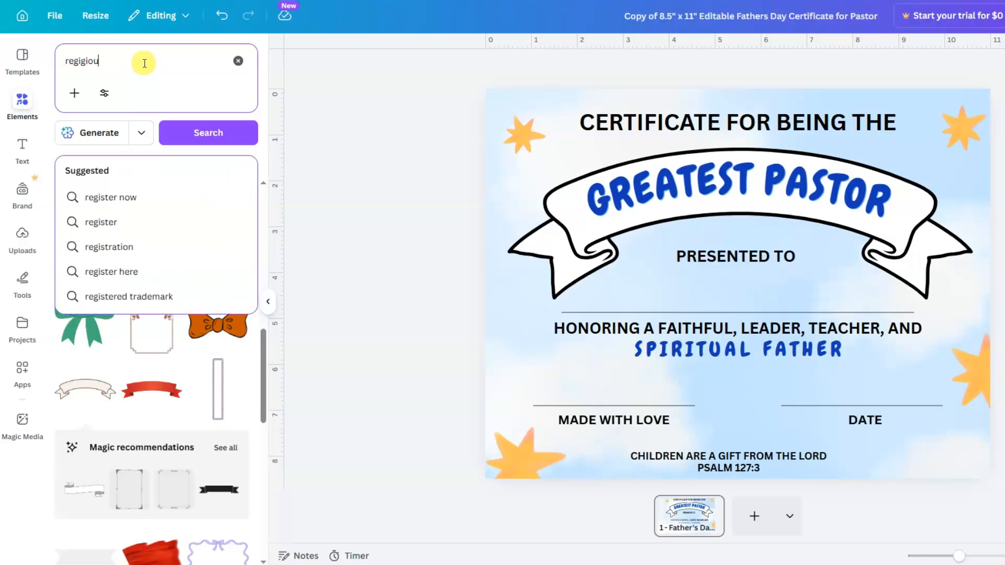
{"action": "key", "text": "BackSpace"}
{"action": "key", "text": "BackSpace"}
{"action": "key", "text": "BackSpace"}
{"action": "type", "text": "ligi"}
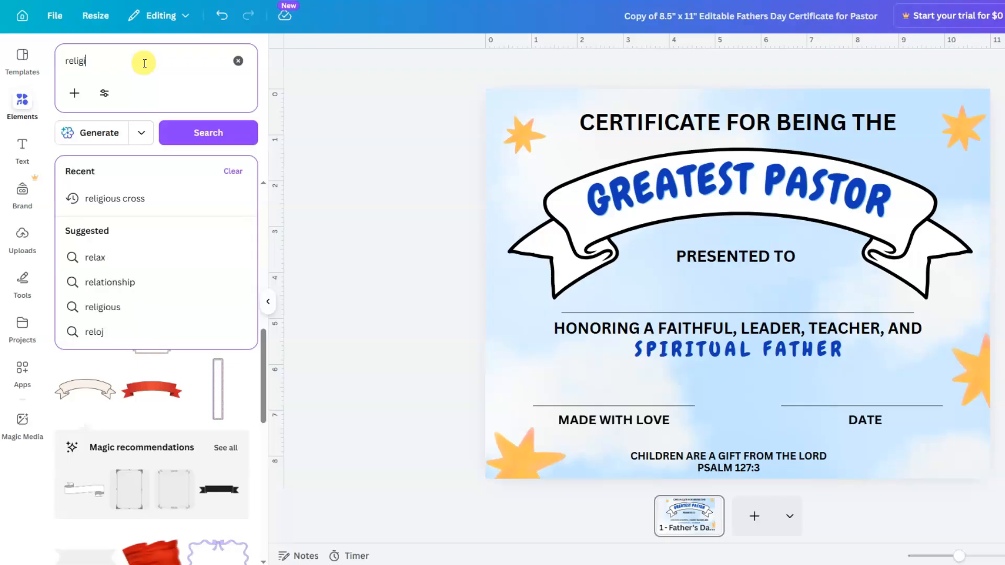
{"action": "type", "text": "ous cro"}
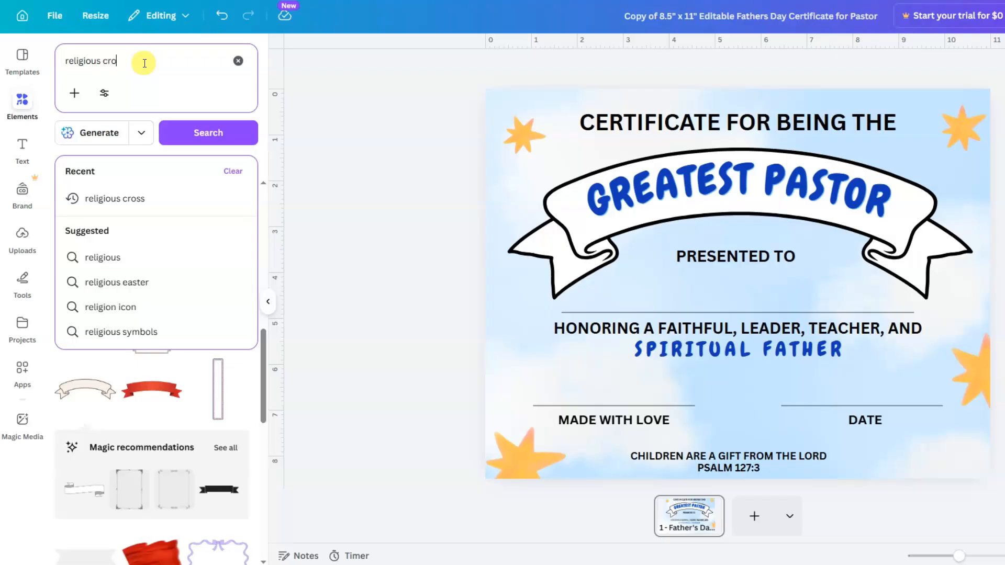
{"action": "type", "text": "ss"}
{"action": "key", "text": "Return"}
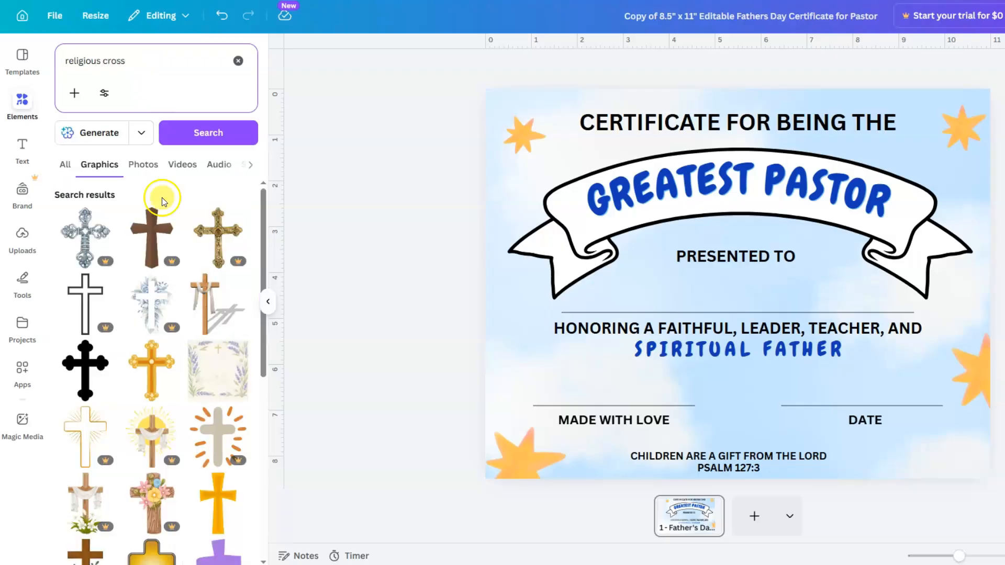
- Add the purple cross, shrink it between the signature lines, and recolour it dark blue
{"action": "mouse_move", "coordinate": [177, 264]}
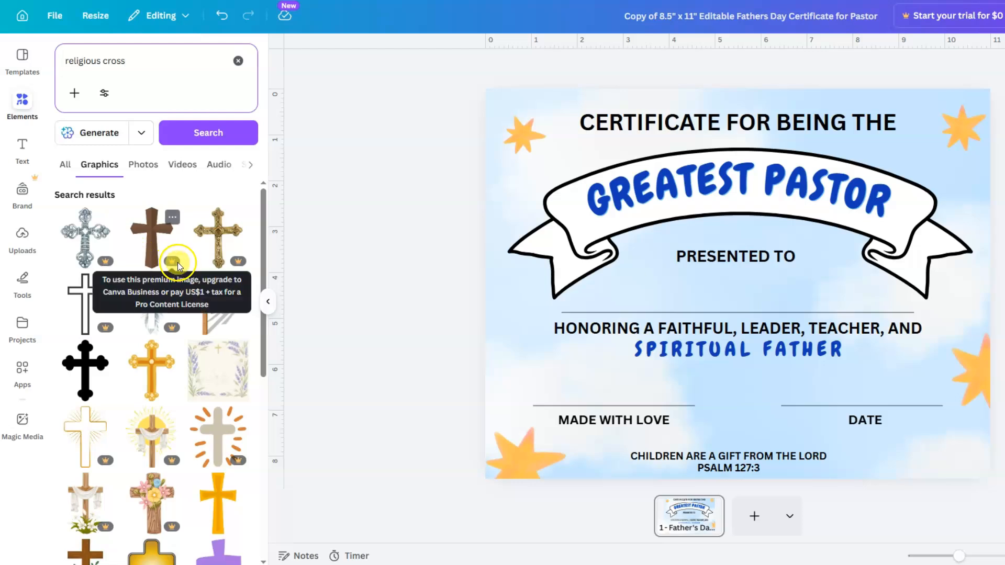
{"action": "scroll", "coordinate": [177, 262], "scroll_direction": "down", "scroll_amount": 2}
{"action": "scroll", "coordinate": [98, 273], "scroll_direction": "down", "scroll_amount": 2}
{"action": "scroll", "coordinate": [98, 273], "scroll_direction": "down", "scroll_amount": 2}
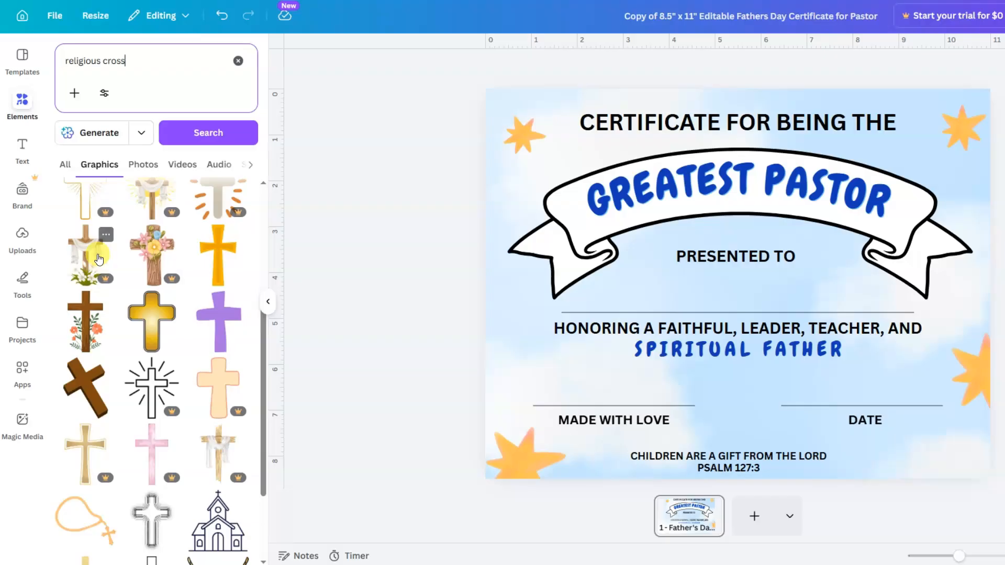
{"action": "left_click", "coordinate": [221, 326]}
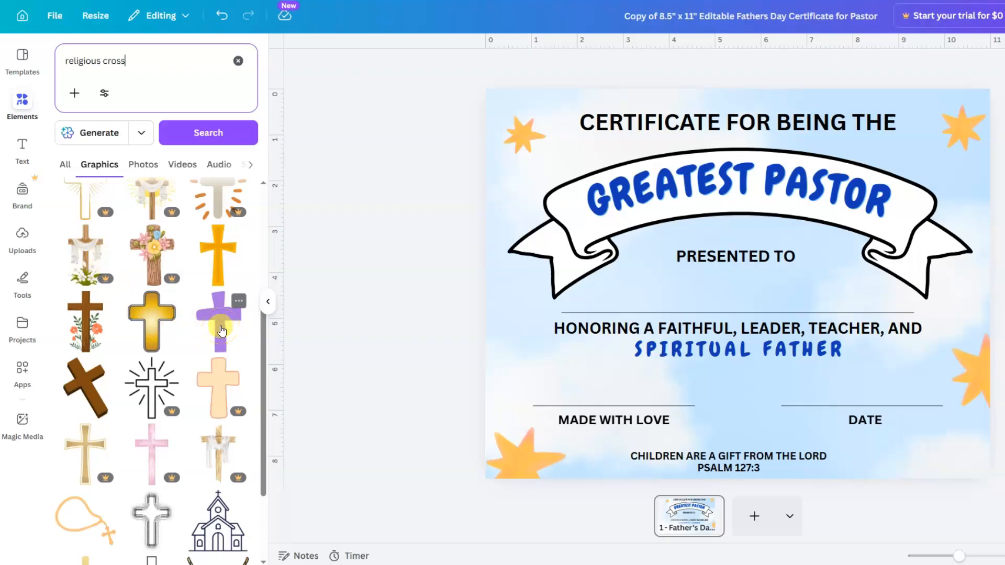
{"action": "left_click", "coordinate": [221, 328]}
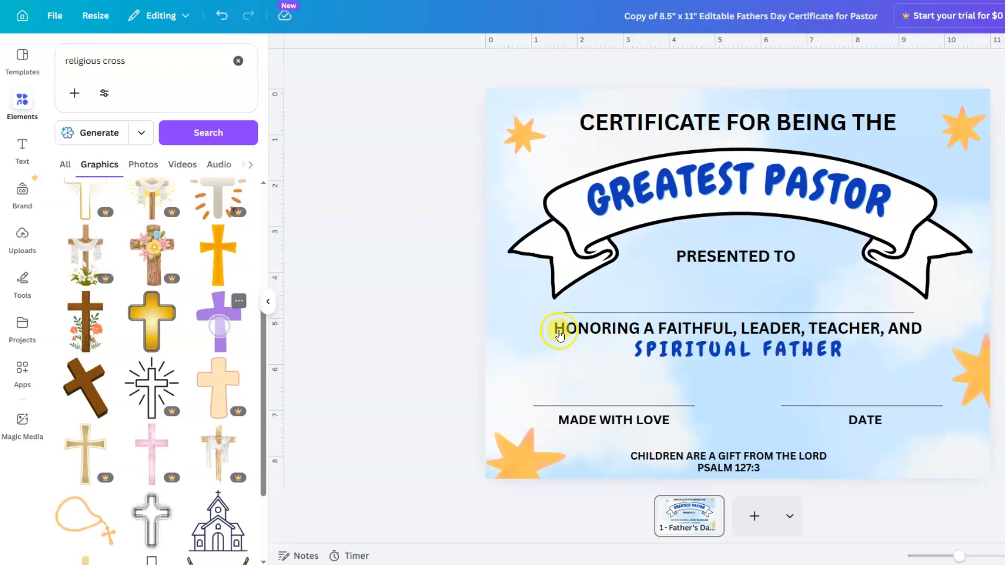
{"action": "mouse_move", "coordinate": [796, 362]}
{"action": "left_mouse_down"}
{"action": "mouse_move", "coordinate": [724, 260]}
{"action": "mouse_move", "coordinate": [723, 325]}
{"action": "mouse_move", "coordinate": [739, 394]}
{"action": "left_mouse_up"}
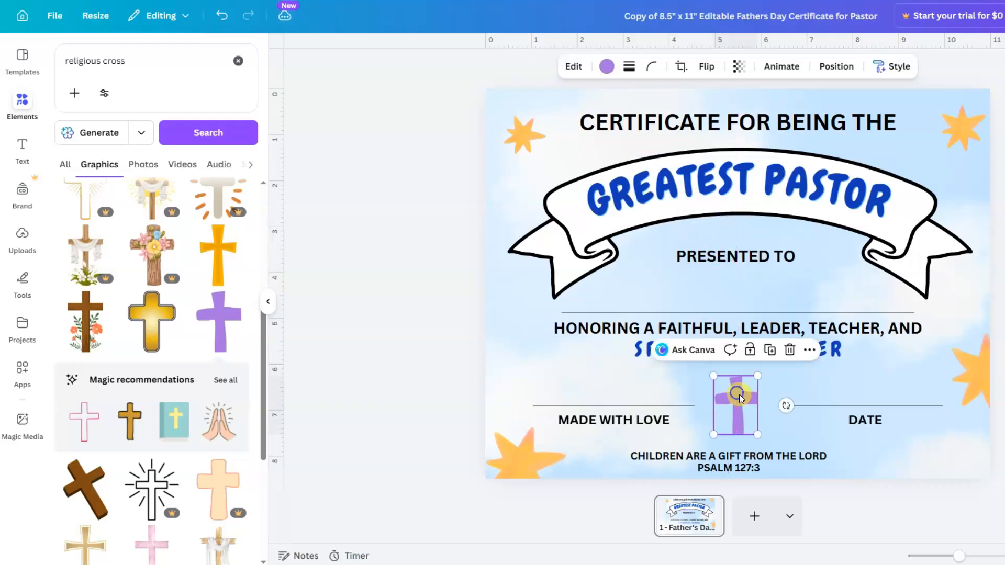
{"action": "left_click", "coordinate": [607, 66]}
{"action": "left_click", "coordinate": [128, 143]}
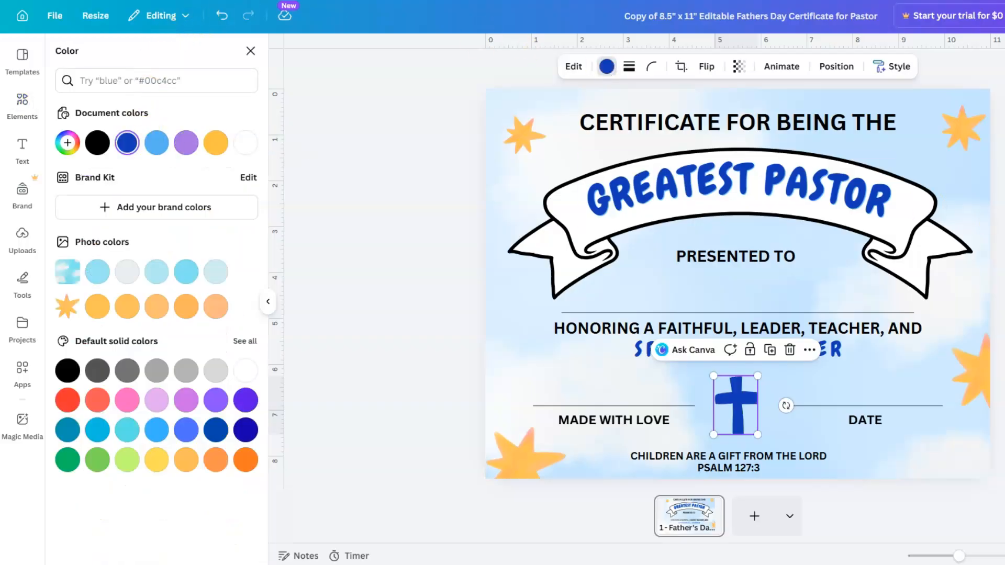
{"action": "key", "text": "Escape"}
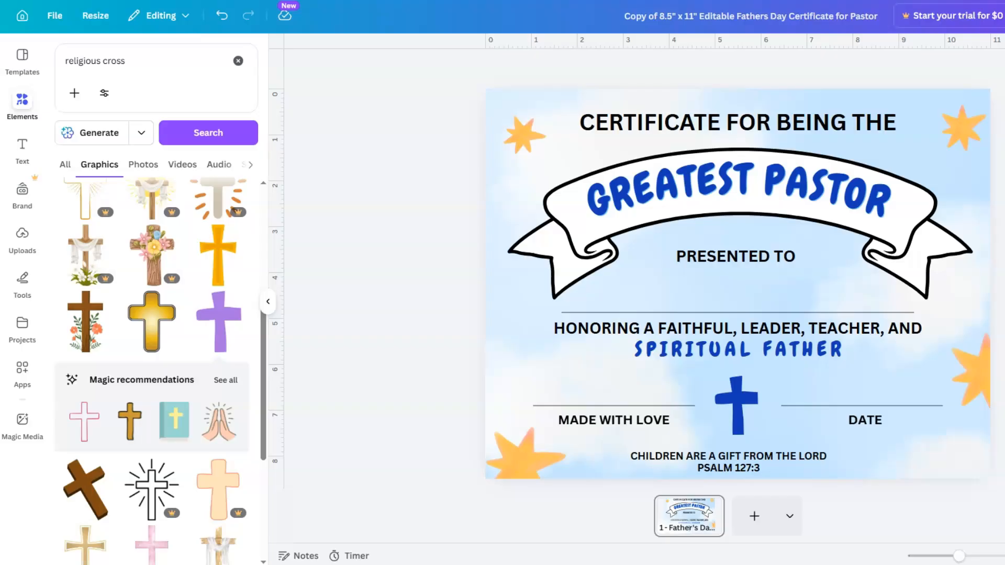
- Apply a Drop shadow effect to GREATEST PASTOR and set the shadow colour to orange
{"action": "left_click", "coordinate": [698, 180]}
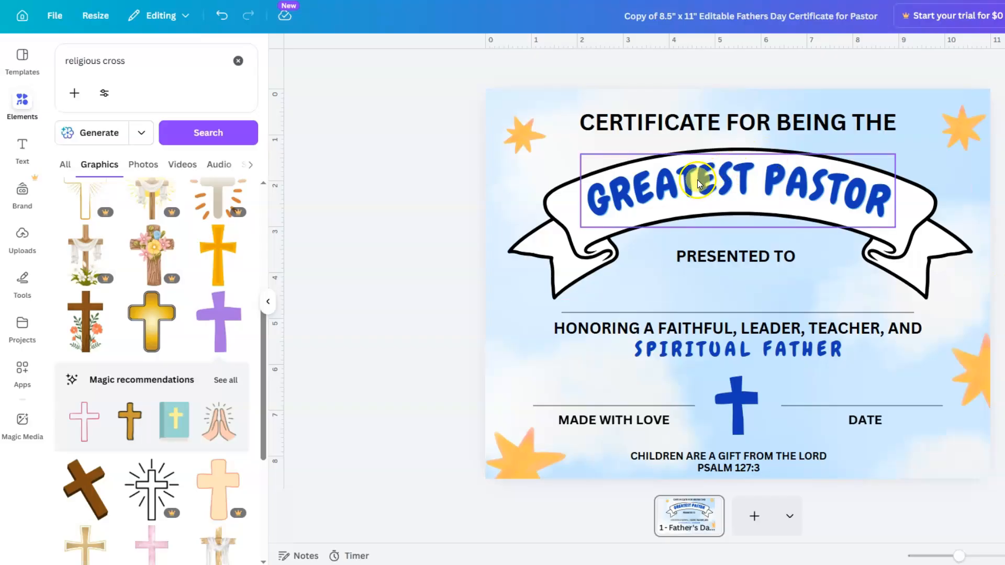
{"action": "left_click", "coordinate": [640, 193]}
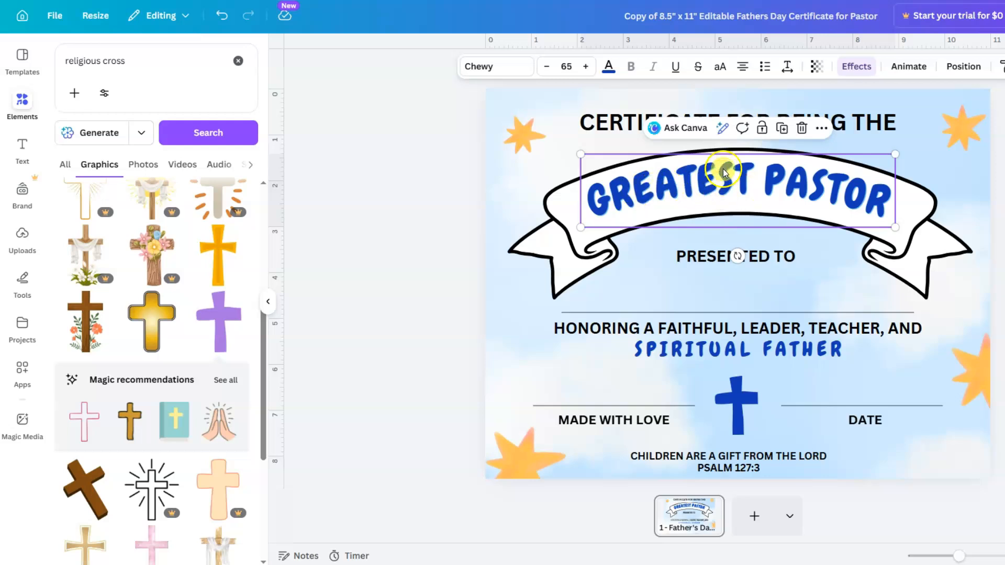
{"action": "left_click", "coordinate": [856, 67]}
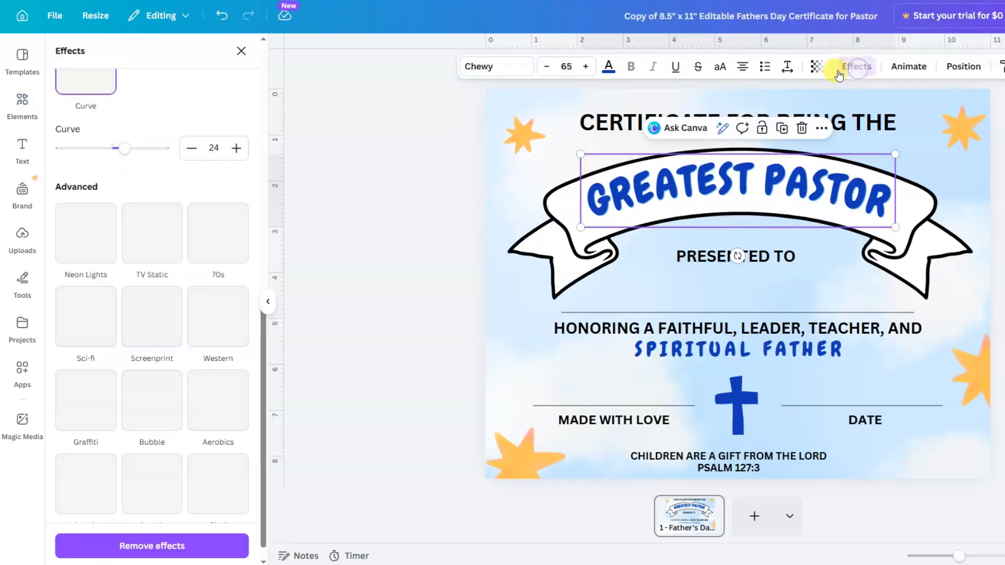
{"action": "left_click", "coordinate": [227, 223]}
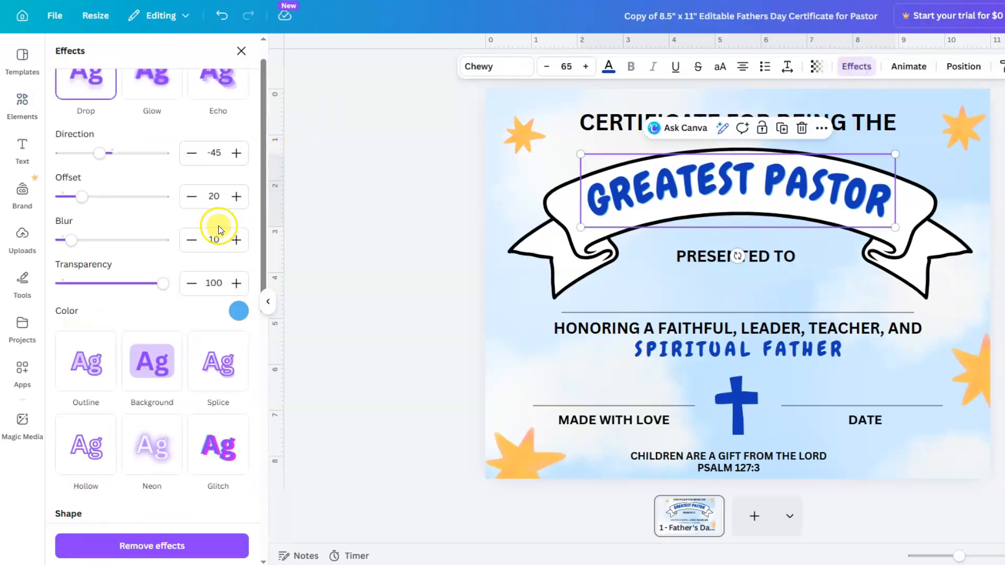
{"action": "scroll", "coordinate": [219, 231], "scroll_direction": "up", "scroll_amount": 1}
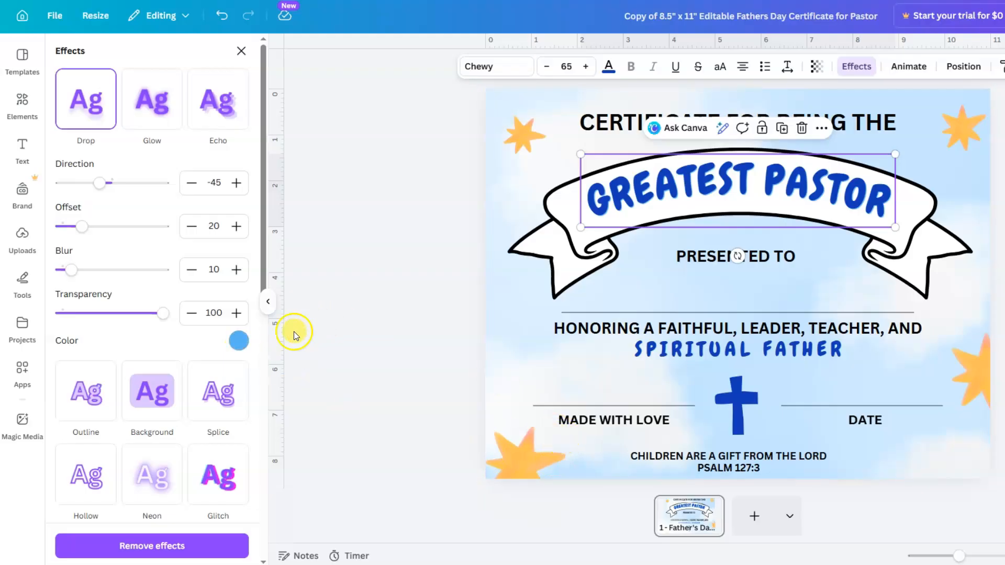
{"action": "left_click", "coordinate": [239, 343]}
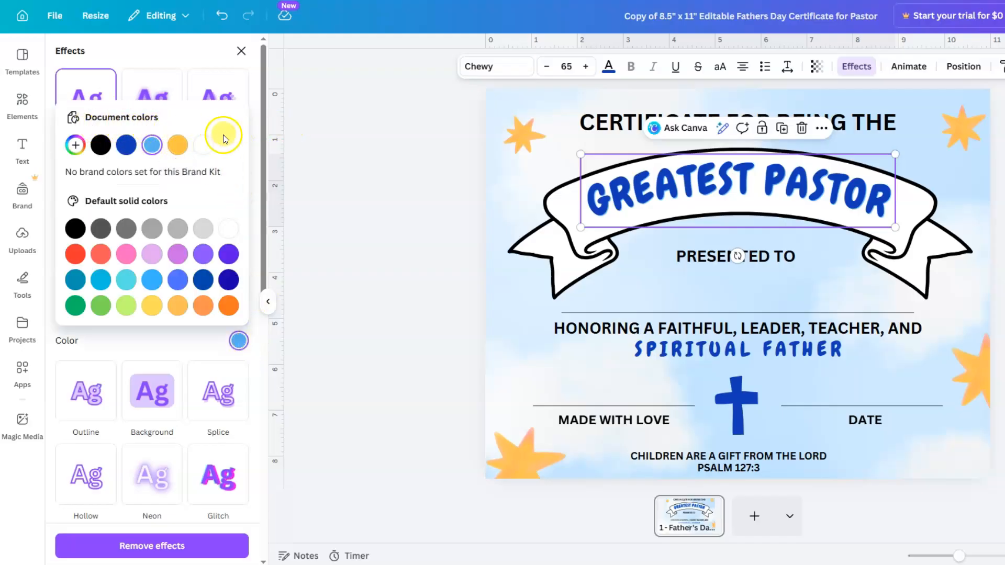
{"action": "left_click", "coordinate": [178, 146]}
{"action": "left_click", "coordinate": [382, 209]}
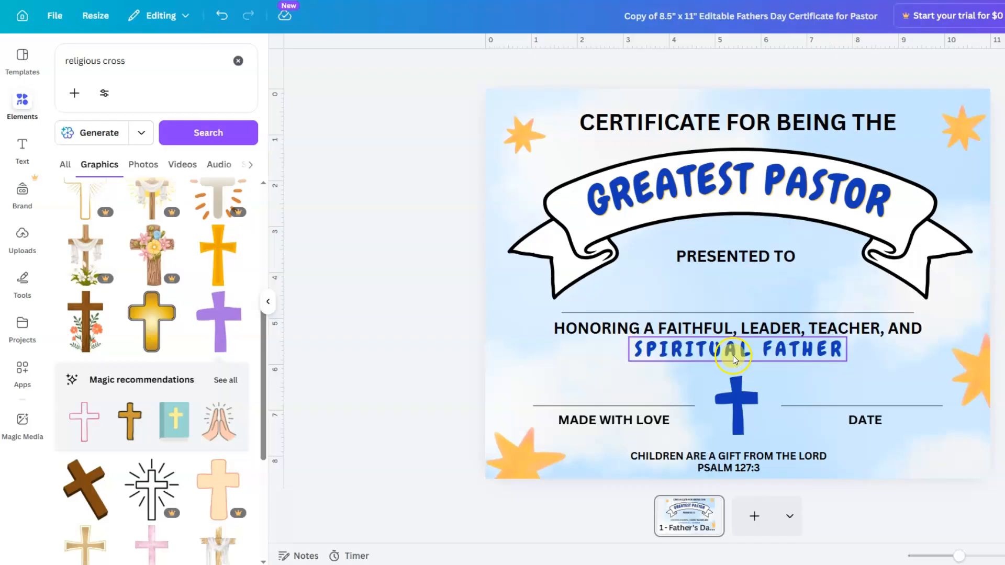
- Change the SPIRITUAL FATHER drop shadow colour to the orange document colour
{"action": "left_click", "coordinate": [733, 356]}
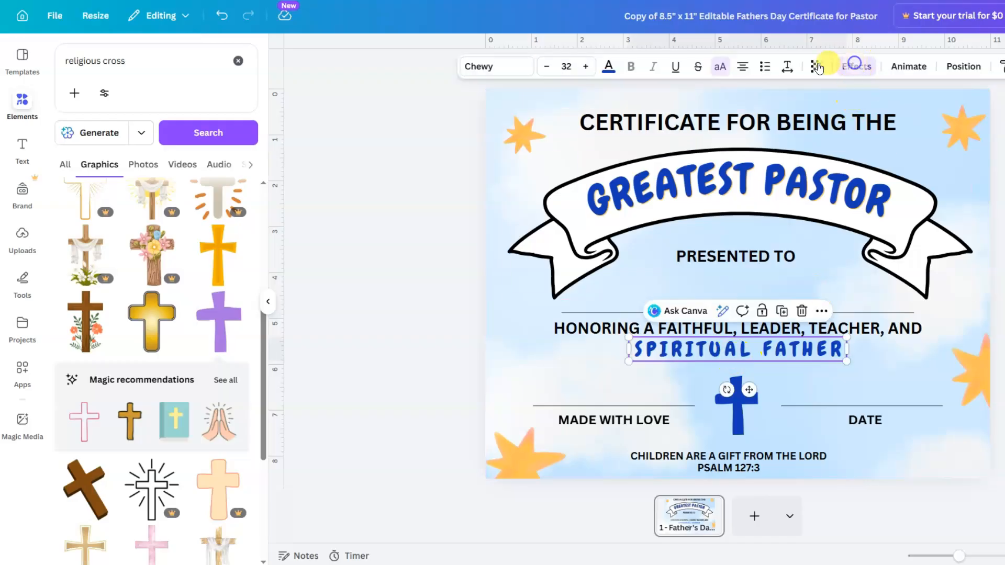
{"action": "left_click", "coordinate": [856, 66]}
{"action": "left_click", "coordinate": [239, 305]}
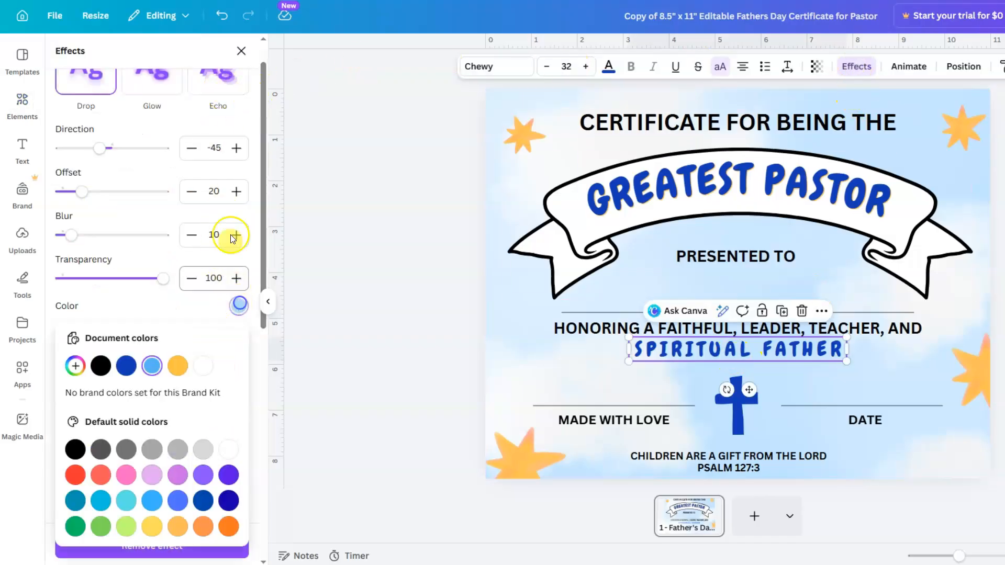
{"action": "left_click", "coordinate": [178, 365]}
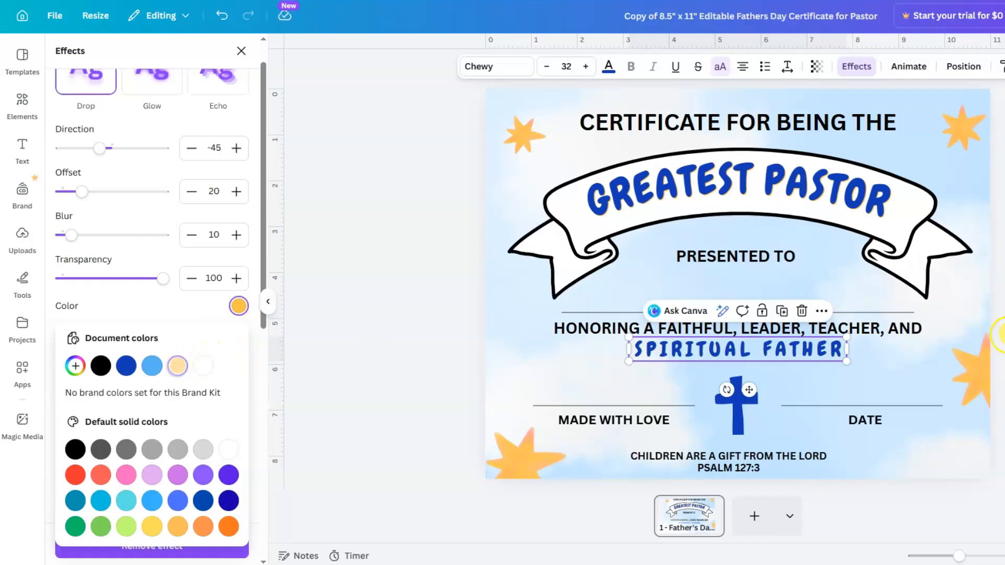
{"action": "left_click", "coordinate": [797, 385]}
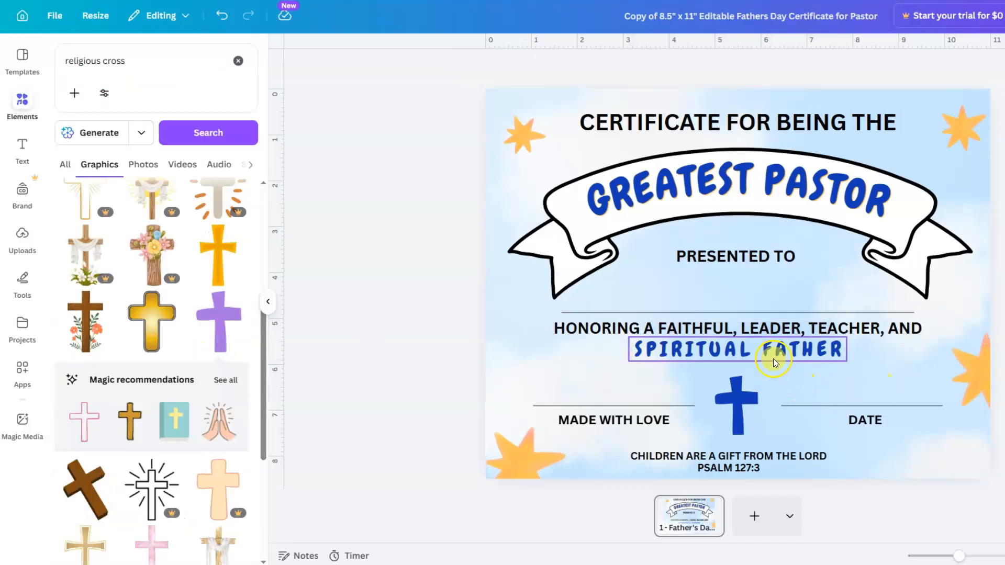
{"action": "left_click", "coordinate": [731, 415]}
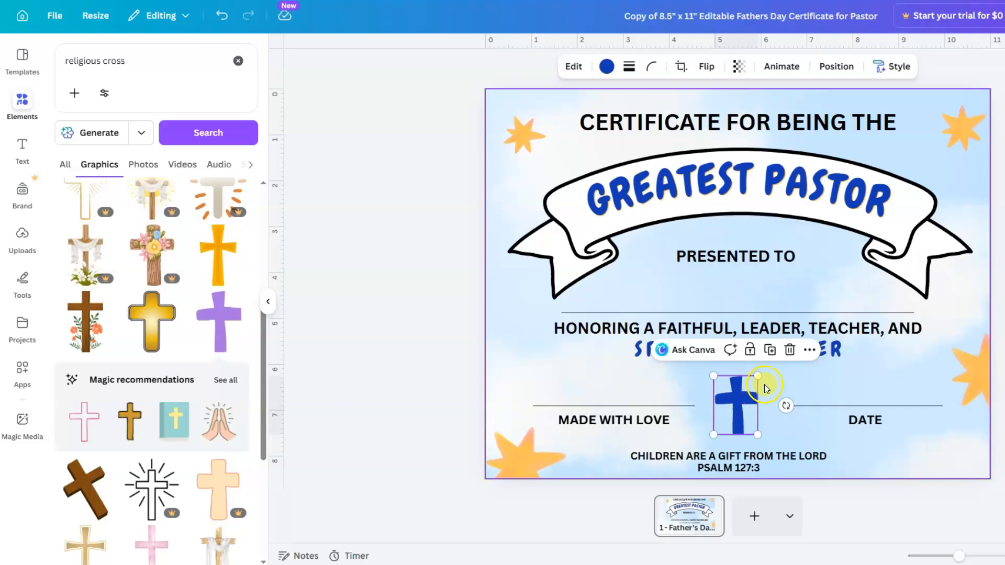
- Duplicate the blue cross, recolour the copy orange, and send it behind the original
{"action": "left_click", "coordinate": [770, 350]}
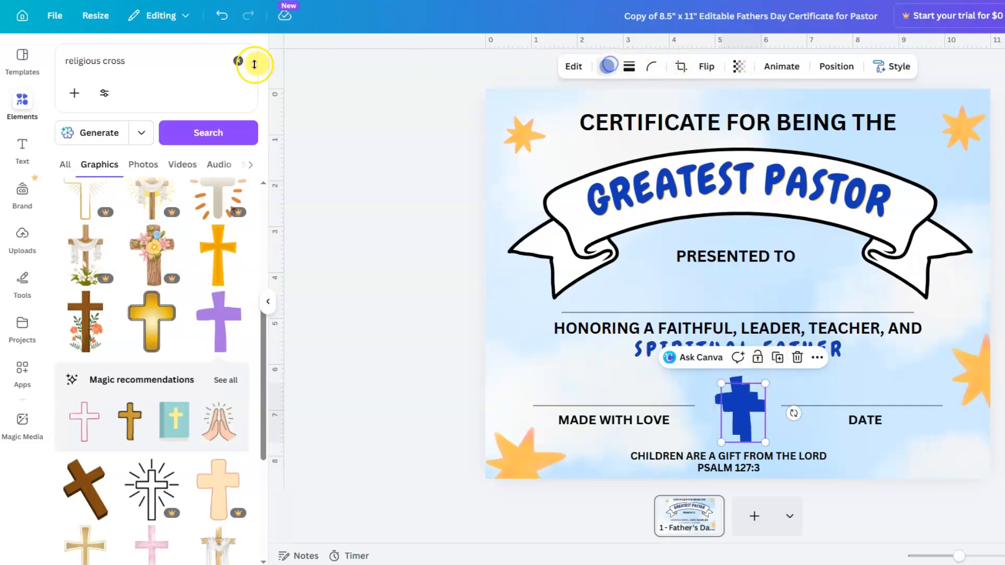
{"action": "left_click", "coordinate": [186, 142]}
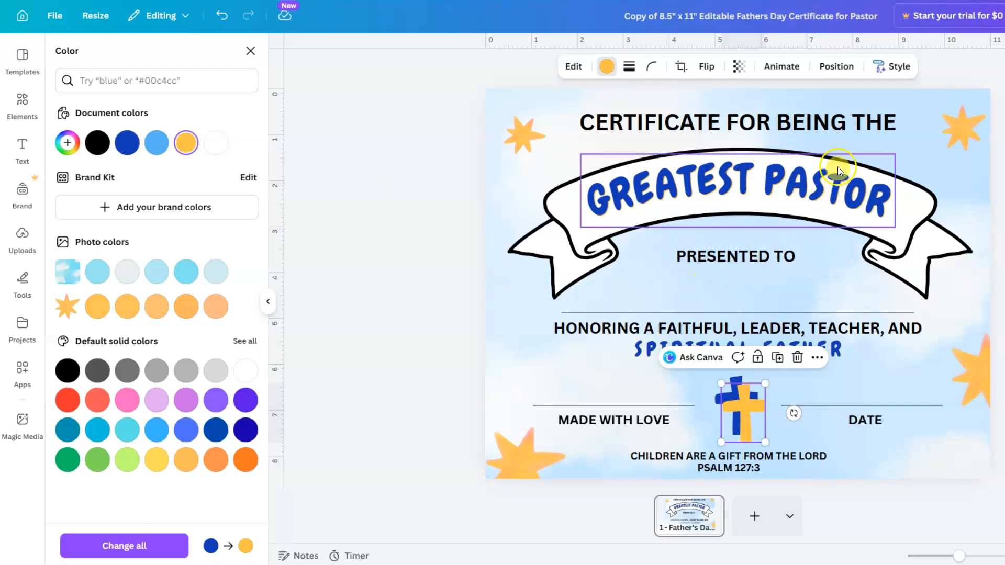
{"action": "left_click", "coordinate": [836, 66]}
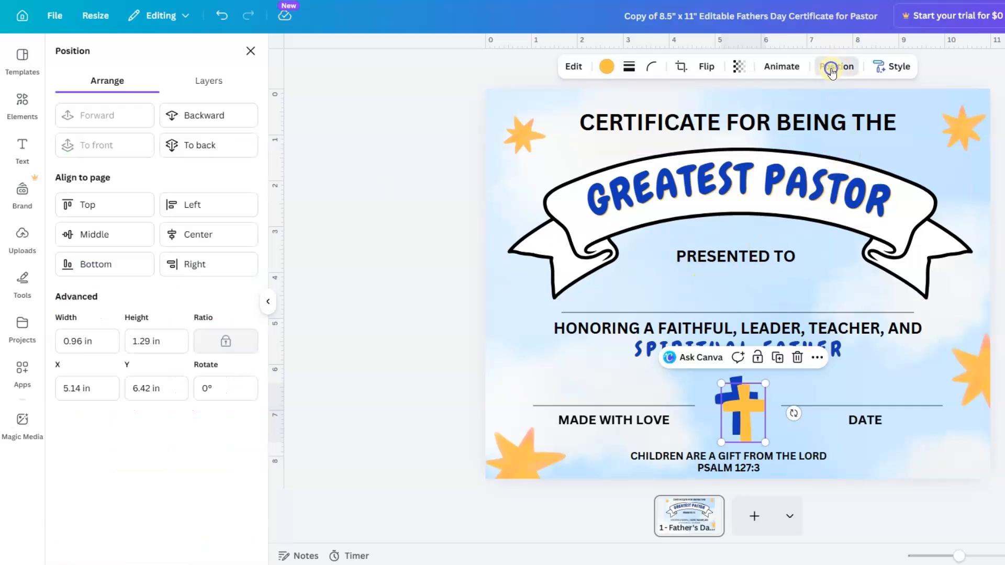
{"action": "left_click", "coordinate": [221, 118]}
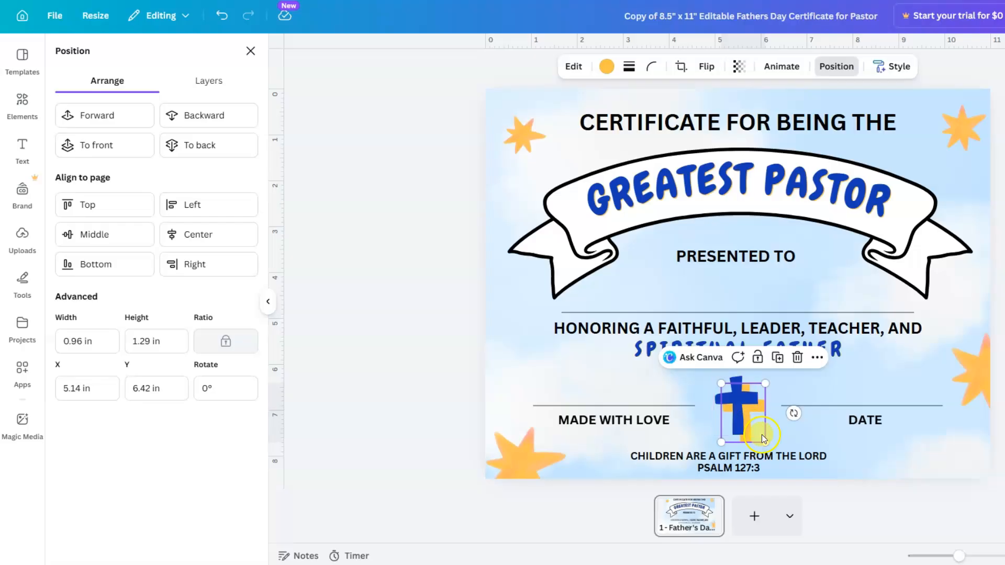
- Offset the two crosses slightly so a thin orange edge shows around the blue cross
{"action": "mouse_move", "coordinate": [750, 428]}
{"action": "left_mouse_down"}
{"action": "mouse_move", "coordinate": [739, 427]}
{"action": "mouse_move", "coordinate": [756, 438]}
{"action": "left_mouse_up"}
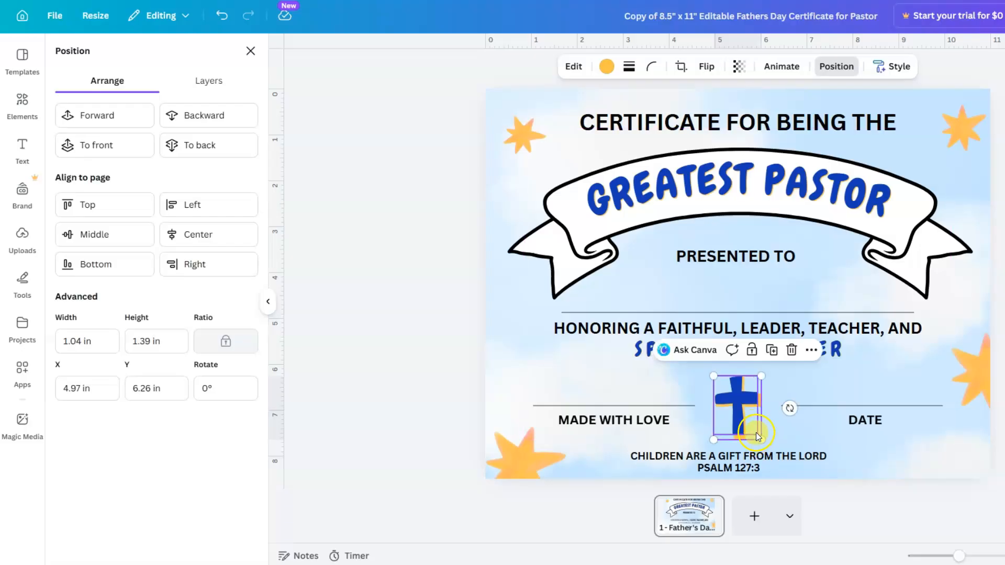
{"action": "left_click_drag", "start_coordinate": [738, 421], "coordinate": [733, 417]}
{"action": "left_click_drag", "start_coordinate": [961, 560], "coordinate": [976, 556]}
{"action": "scroll", "coordinate": [884, 368], "scroll_direction": "down", "scroll_amount": 4}
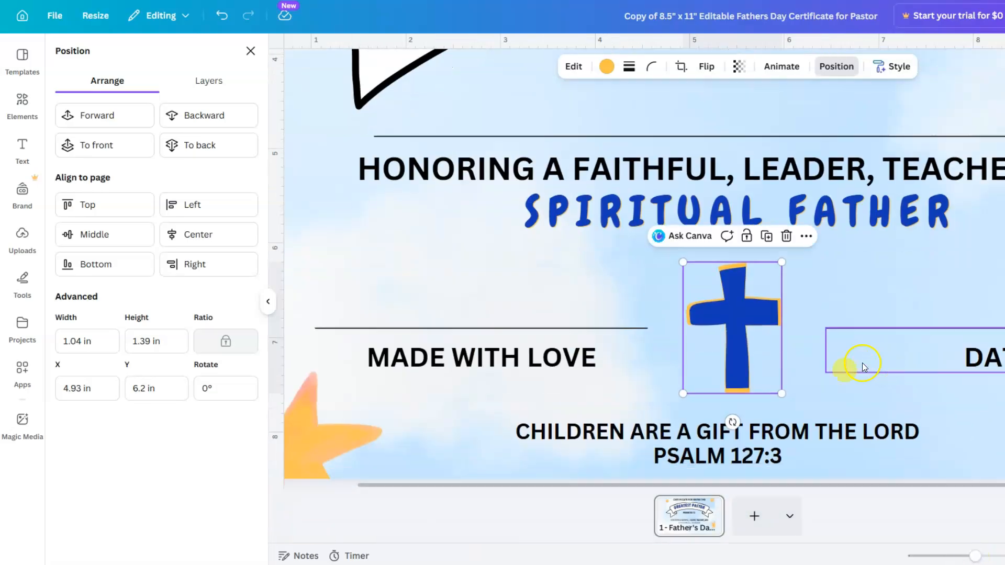
{"action": "mouse_move", "coordinate": [744, 366]}
{"action": "left_mouse_down"}
{"action": "mouse_move", "coordinate": [772, 387]}
{"action": "mouse_move", "coordinate": [737, 360]}
{"action": "left_mouse_up"}
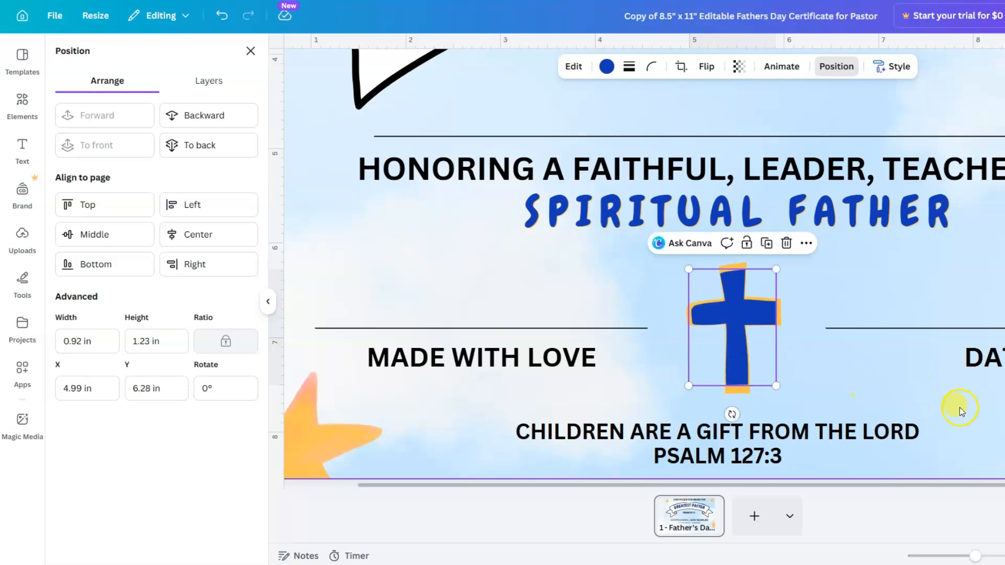
{"action": "left_click_drag", "start_coordinate": [975, 556], "coordinate": [960, 555]}
{"action": "key", "text": "Escape"}
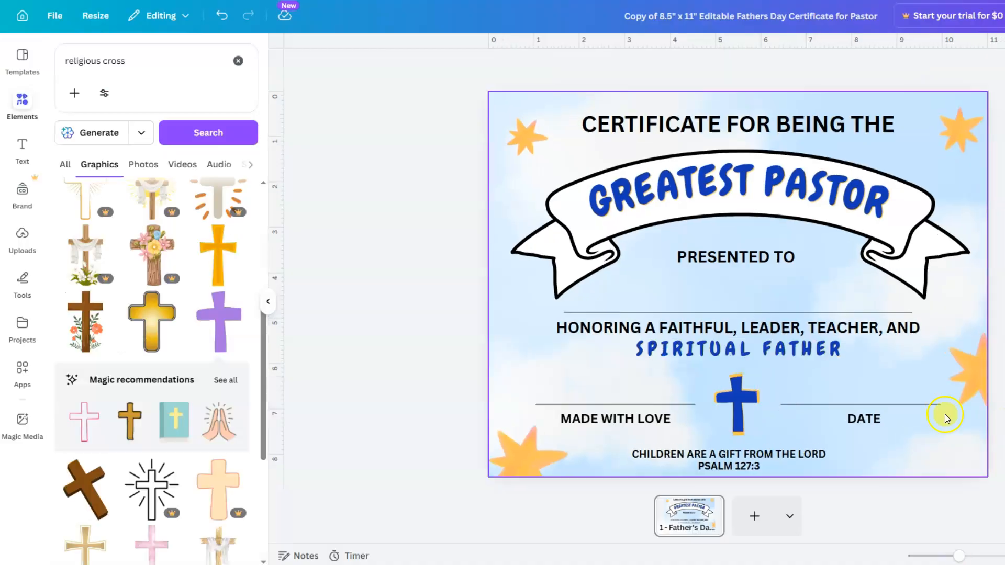
- Undo the stray change, then group the blue cross and its orange backing
{"action": "left_click", "coordinate": [718, 383]}
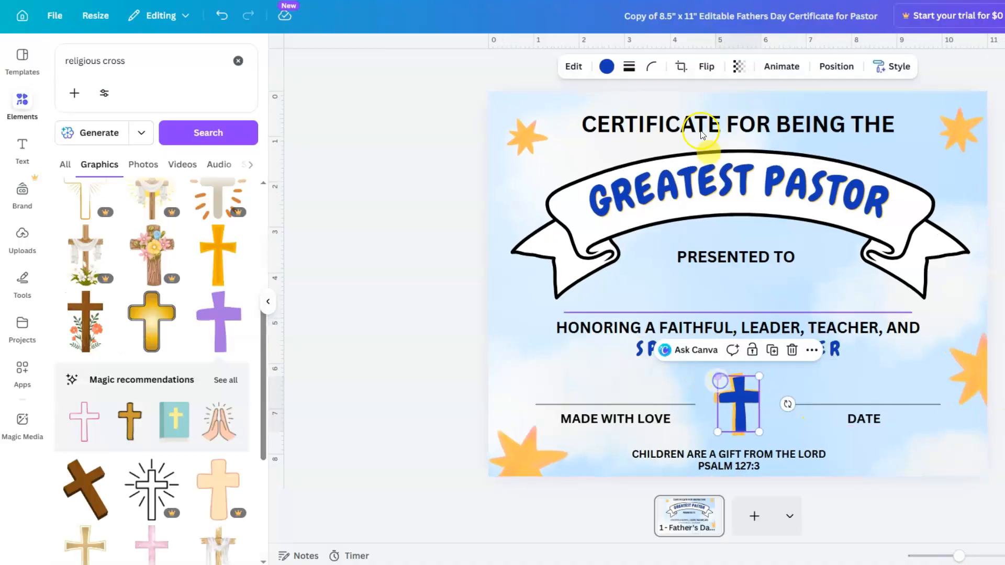
{"action": "left_click", "coordinate": [220, 21]}
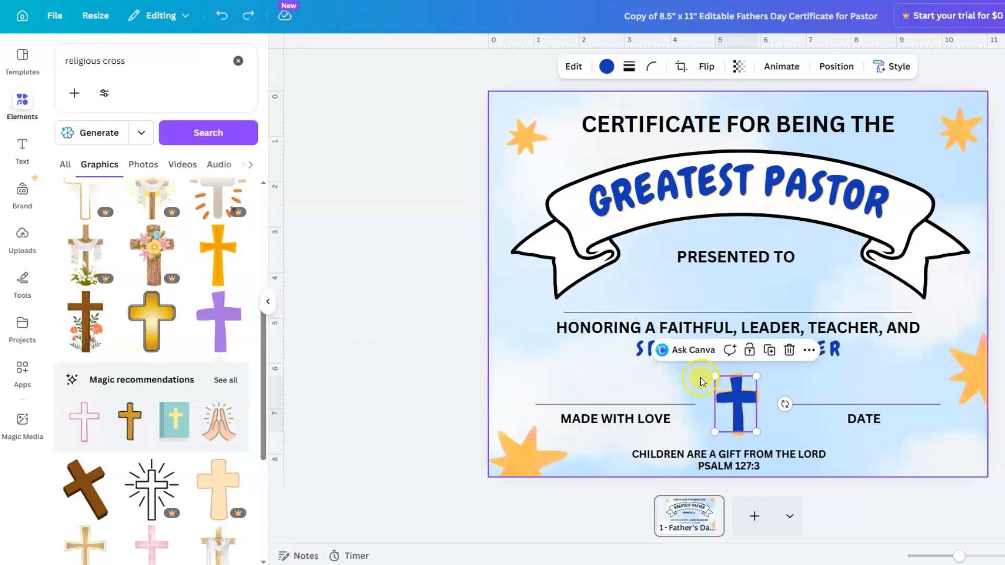
{"action": "left_click", "coordinate": [735, 400]}
{"action": "left_click", "coordinate": [694, 348]}
{"action": "key", "text": "Escape"}
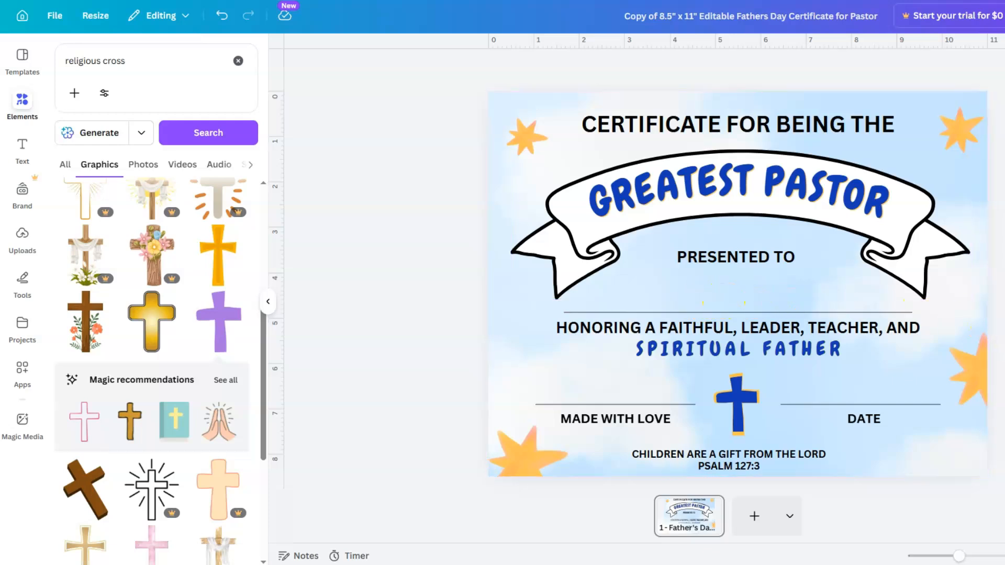
- Add a heading text box containing the recipient's full name
{"action": "left_click", "coordinate": [23, 151]}
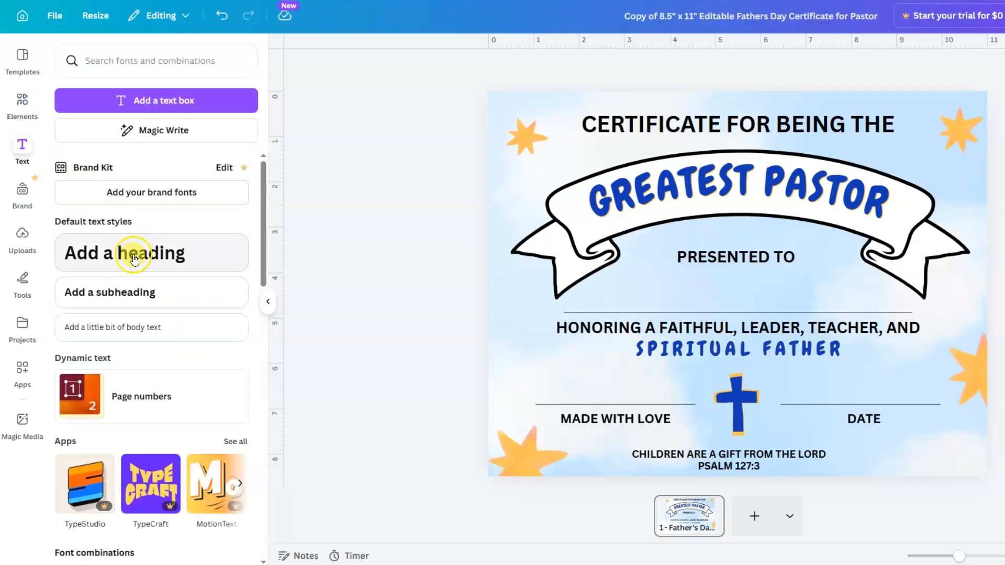
{"action": "left_click", "coordinate": [134, 258]}
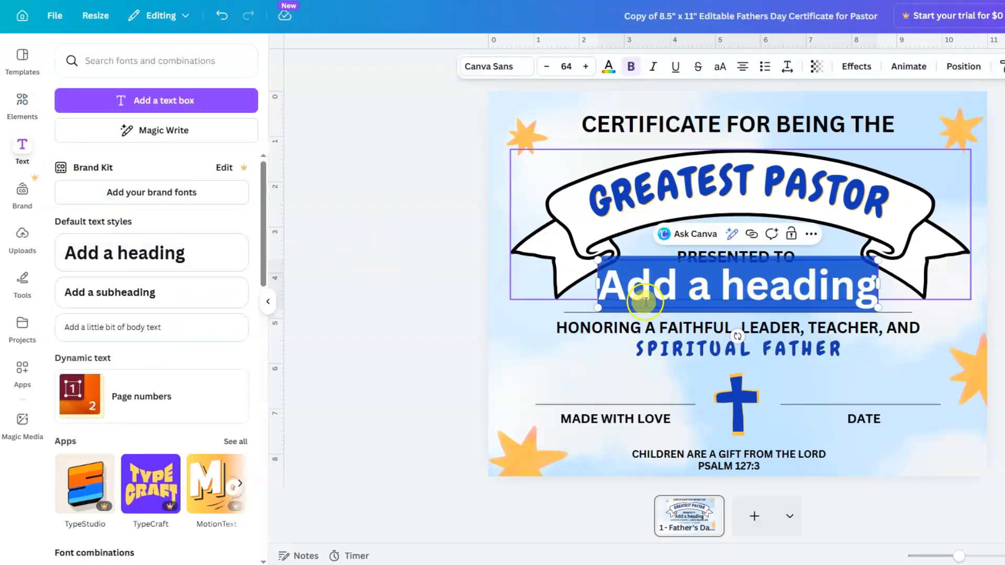
{"action": "left_click", "coordinate": [710, 297]}
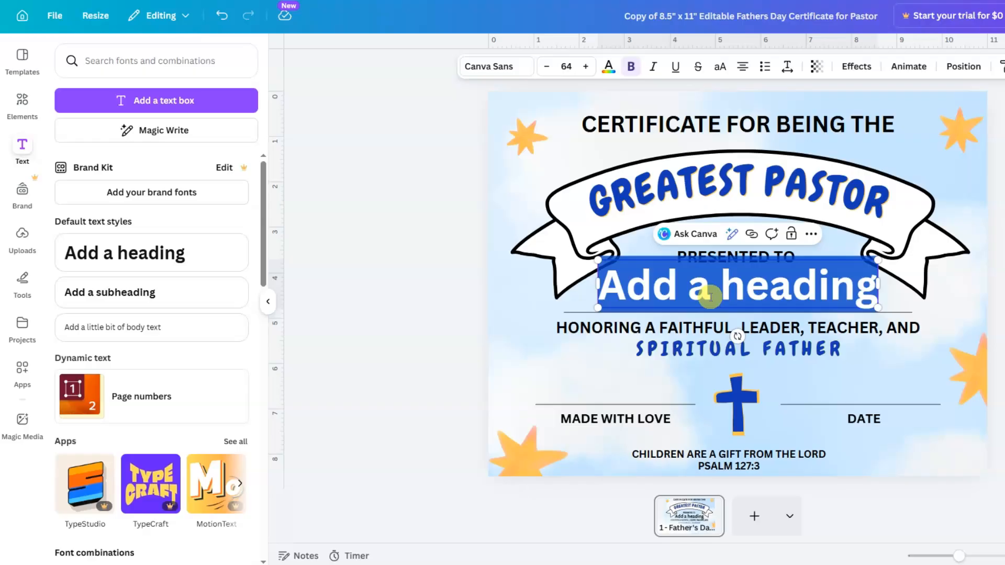
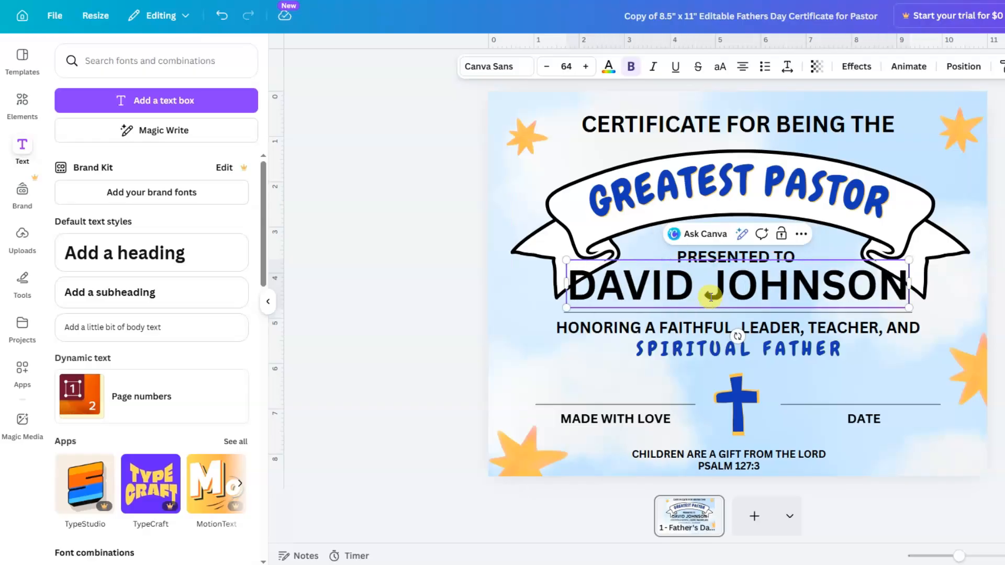
- Set the name to font size 38 and move it just below PRESENTED TO
{"action": "left_click", "coordinate": [563, 66]}
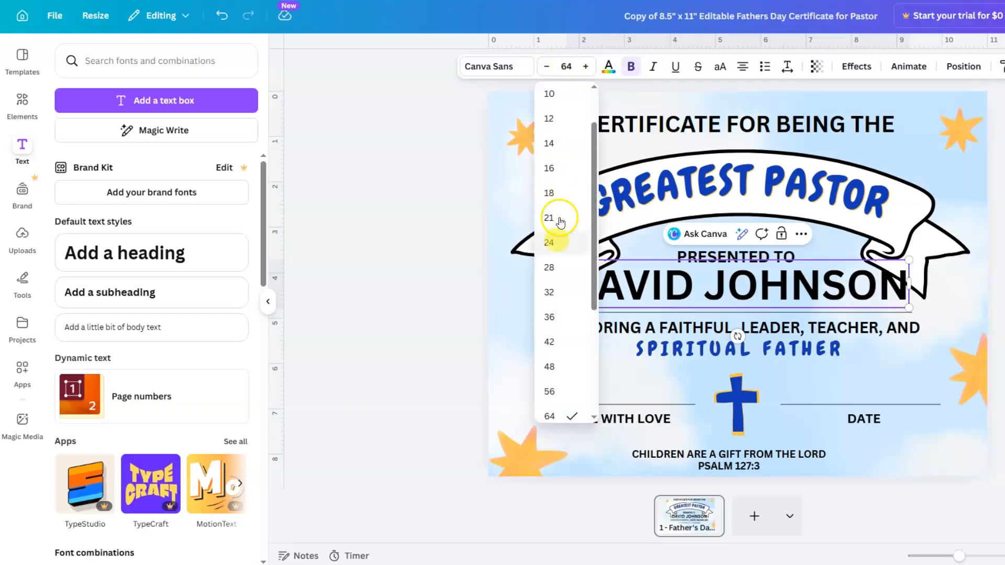
{"action": "left_click", "coordinate": [550, 341]}
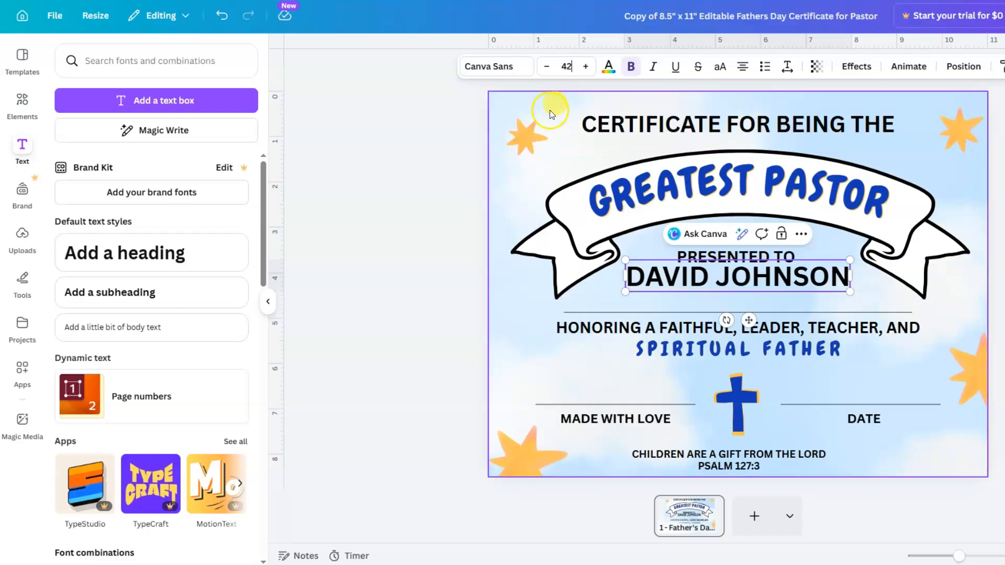
{"action": "left_click", "coordinate": [546, 67]}
{"action": "left_click", "coordinate": [546, 67]}
{"action": "left_click", "coordinate": [547, 68]}
{"action": "left_click", "coordinate": [547, 67]}
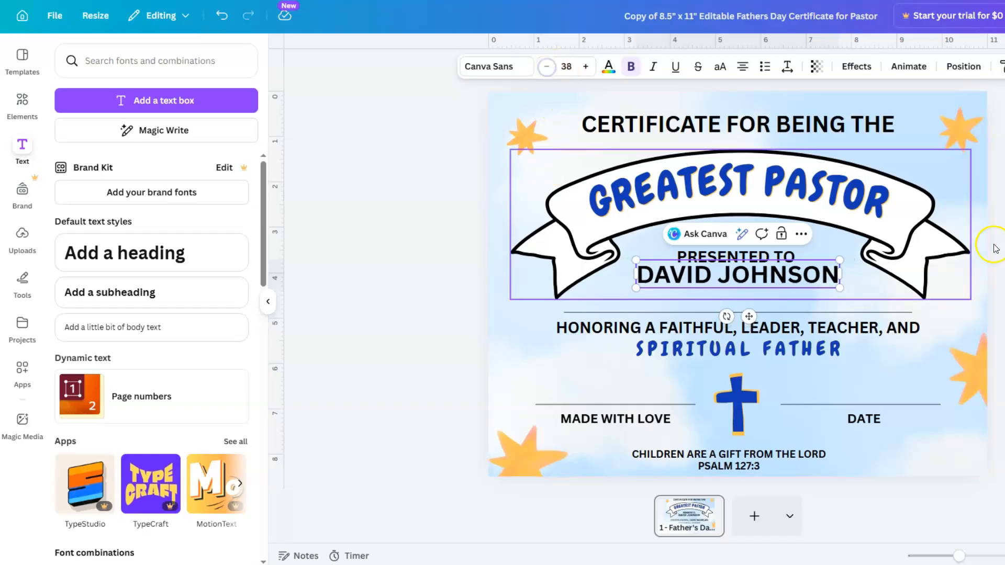
{"action": "left_click", "coordinate": [994, 246]}
{"action": "left_click_drag", "start_coordinate": [772, 275], "coordinate": [771, 292]}
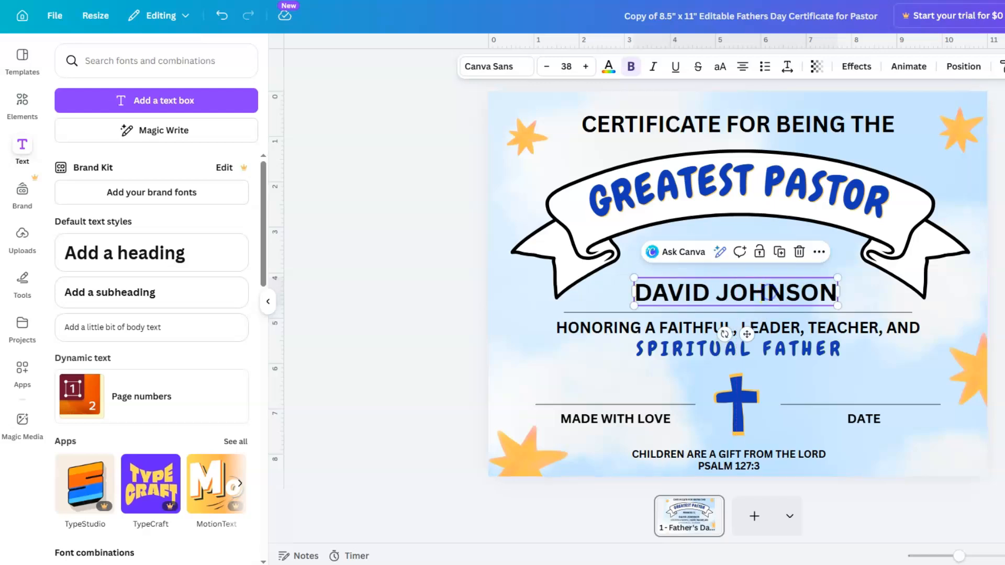
{"action": "key", "text": "Escape"}
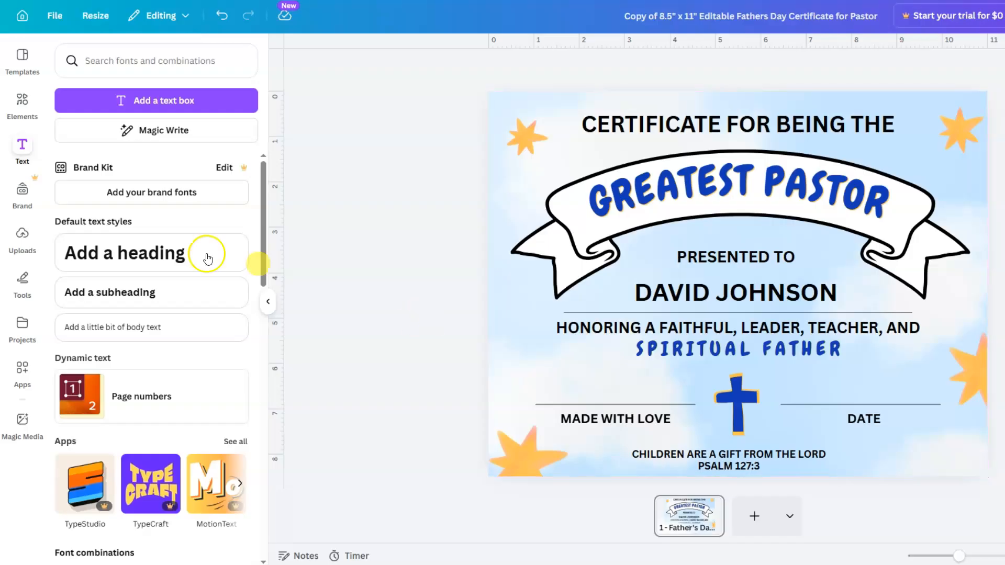
- Draw a freehand signature with the black pen above the MADE WITH LOVE line
{"action": "left_click", "coordinate": [24, 279]}
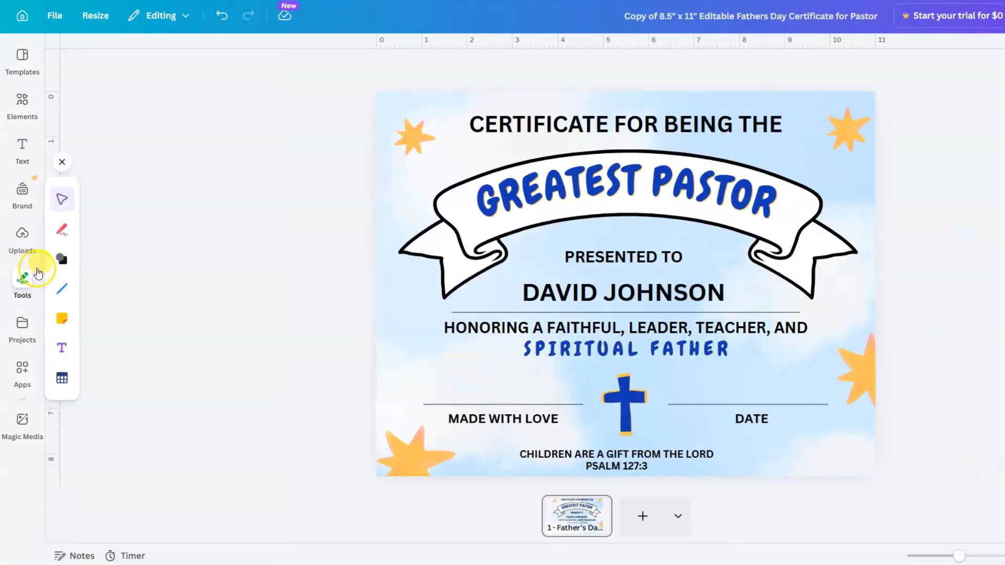
{"action": "left_click", "coordinate": [58, 232]}
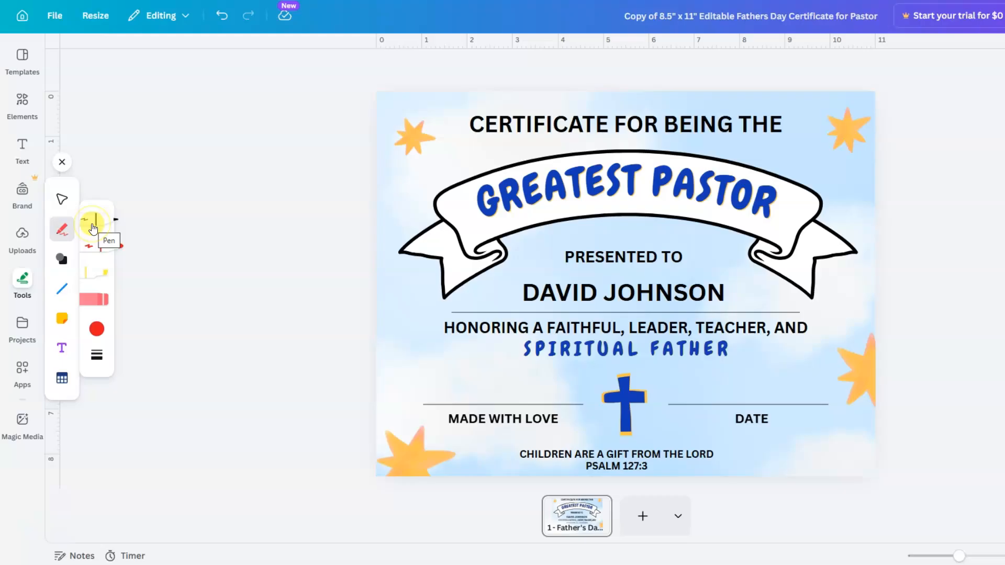
{"action": "left_click", "coordinate": [93, 229]}
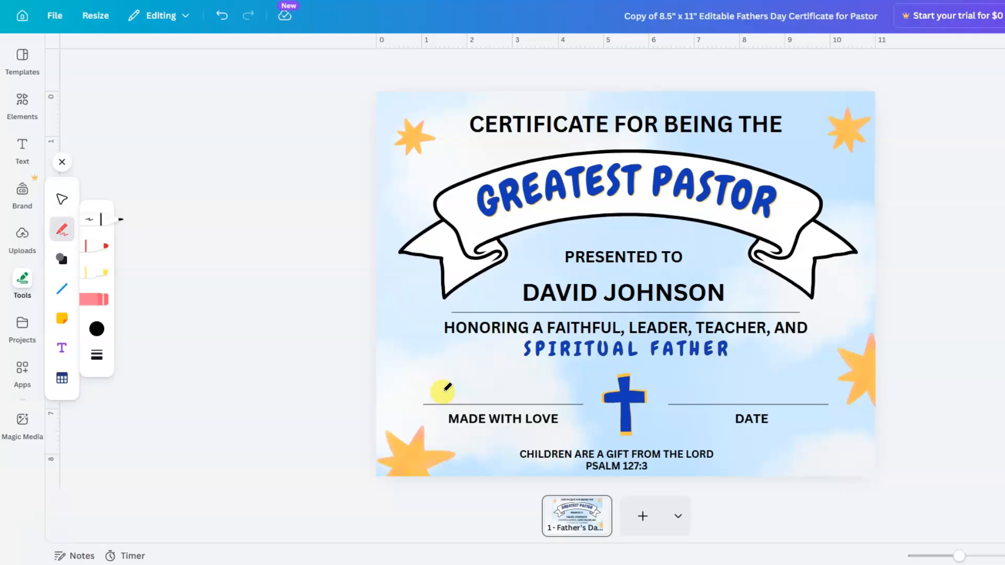
{"action": "mouse_move", "coordinate": [443, 397]}
{"action": "left_mouse_down"}
{"action": "mouse_move", "coordinate": [448, 376]}
{"action": "mouse_move", "coordinate": [452, 389]}
{"action": "mouse_move", "coordinate": [463, 383]}
{"action": "mouse_move", "coordinate": [462, 402]}
{"action": "mouse_move", "coordinate": [469, 394]}
{"action": "mouse_move", "coordinate": [475, 402]}
{"action": "mouse_move", "coordinate": [473, 384]}
{"action": "mouse_move", "coordinate": [478, 400]}
{"action": "mouse_move", "coordinate": [469, 389]}
{"action": "mouse_move", "coordinate": [479, 384]}
{"action": "mouse_move", "coordinate": [483, 400]}
{"action": "mouse_move", "coordinate": [477, 392]}
{"action": "mouse_move", "coordinate": [493, 388]}
{"action": "mouse_move", "coordinate": [492, 403]}
{"action": "mouse_move", "coordinate": [495, 392]}
{"action": "mouse_move", "coordinate": [516, 404]}
{"action": "mouse_move", "coordinate": [544, 380]}
{"action": "mouse_move", "coordinate": [541, 402]}
{"action": "mouse_move", "coordinate": [531, 400]}
{"action": "mouse_move", "coordinate": [557, 403]}
{"action": "mouse_move", "coordinate": [557, 384]}
{"action": "mouse_move", "coordinate": [576, 402]}
{"action": "left_mouse_up"}
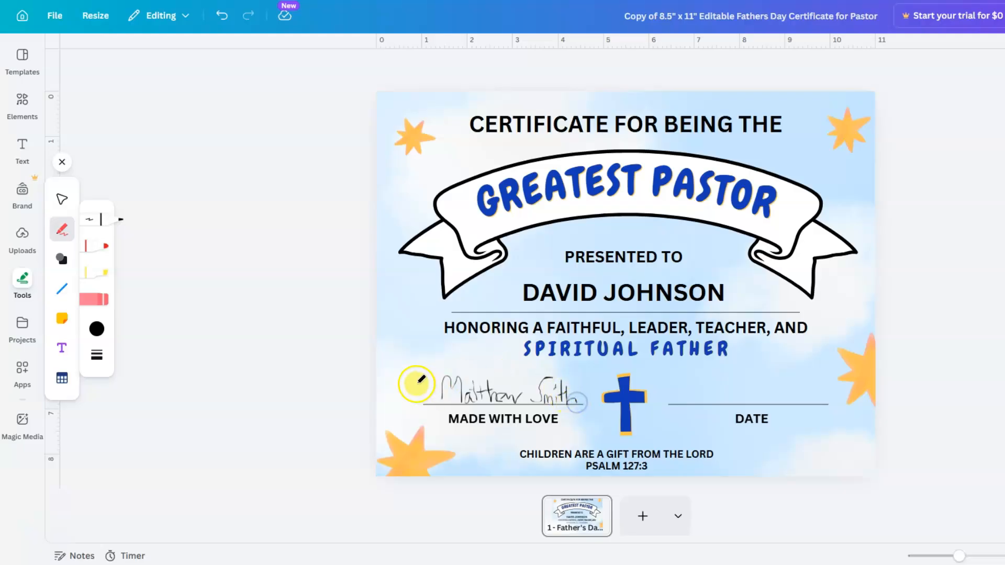
{"action": "left_click", "coordinate": [61, 162]}
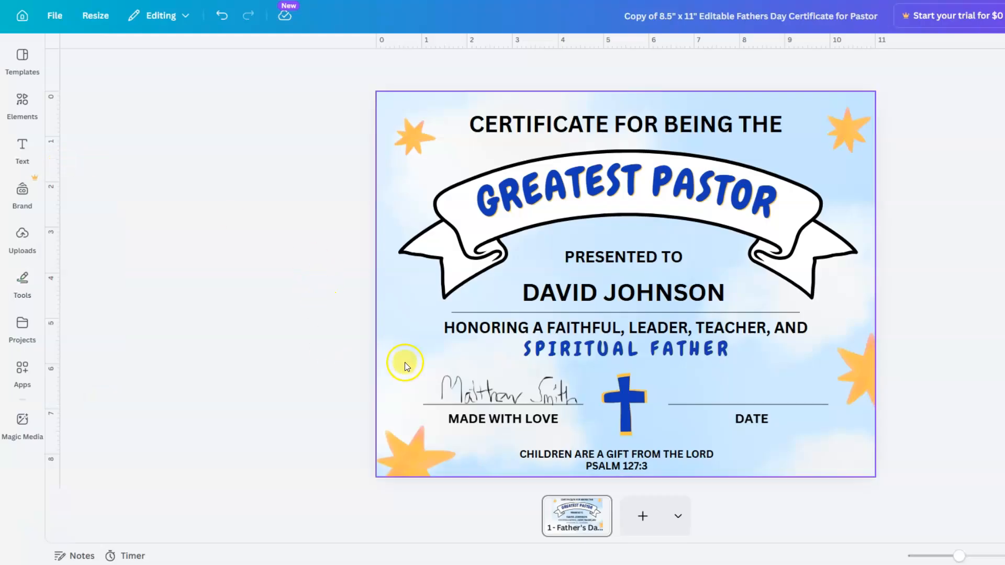
- Select the signature strokes and nudge them neatly onto the MADE WITH LOVE line
{"action": "mouse_move", "coordinate": [426, 370]}
{"action": "left_mouse_down"}
{"action": "mouse_move", "coordinate": [580, 397]}
{"action": "mouse_move", "coordinate": [541, 393]}
{"action": "left_mouse_up"}
{"action": "left_click", "coordinate": [945, 410]}
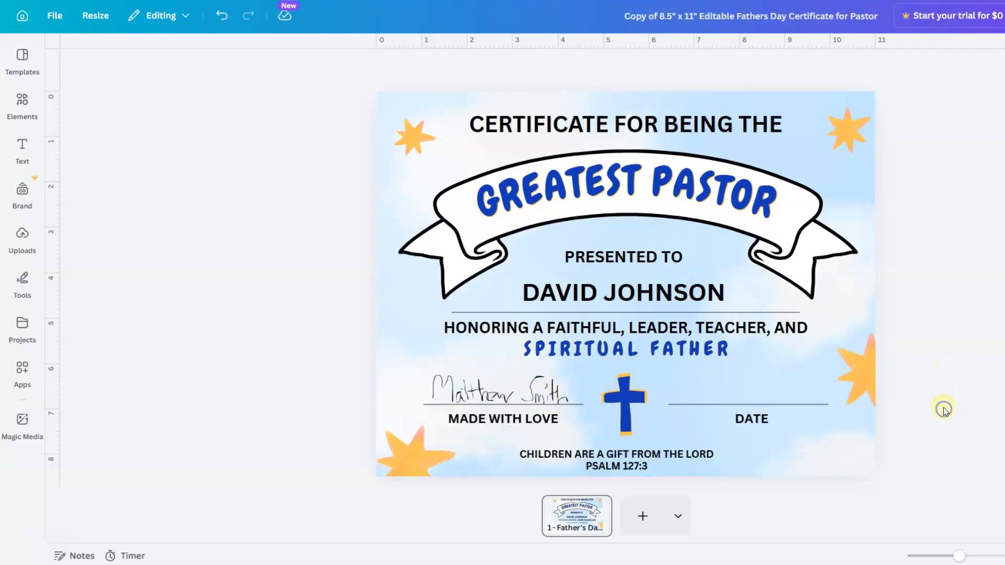